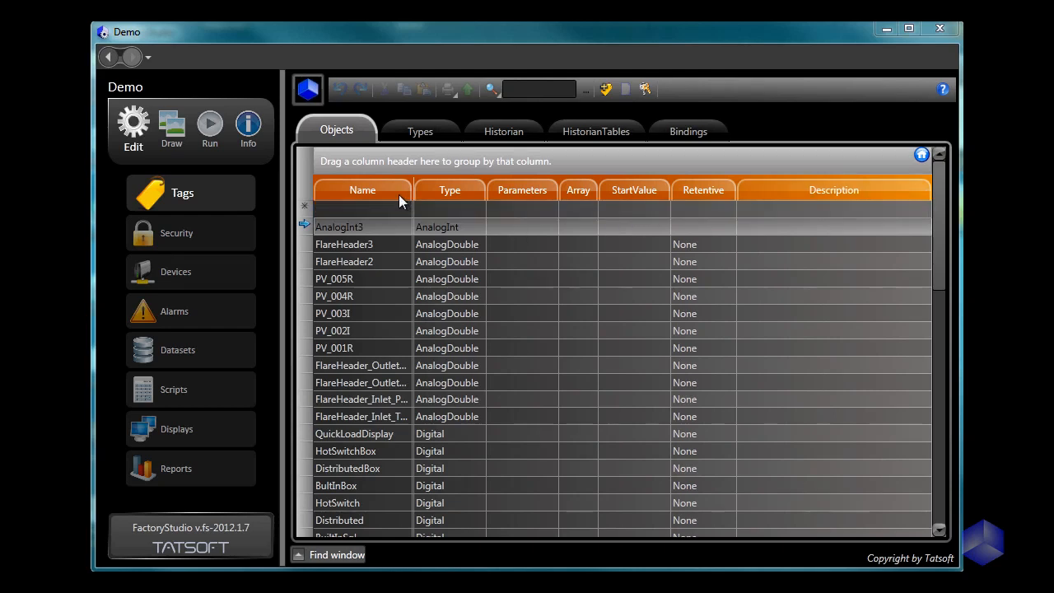
Step: Review the available tag table columns, and move the Array column before Parameters and back to its original place
{"action": "right_click", "coordinate": [344, 190]}
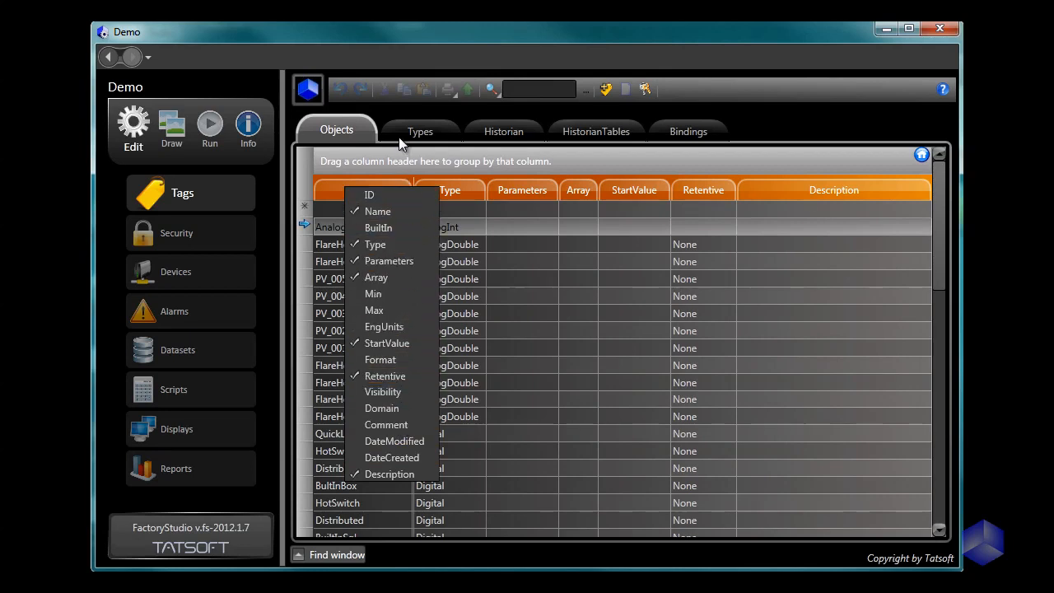
{"action": "left_click", "coordinate": [481, 162]}
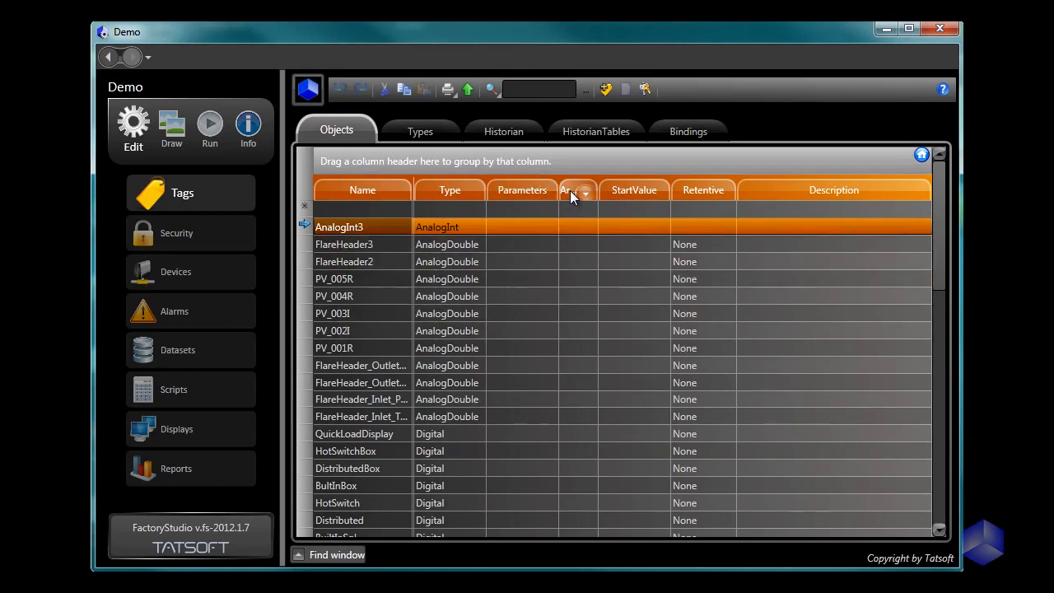
{"action": "mouse_move", "coordinate": [570, 190]}
{"action": "left_mouse_down"}
{"action": "mouse_move", "coordinate": [487, 199]}
{"action": "mouse_move", "coordinate": [429, 311]}
{"action": "left_mouse_up"}
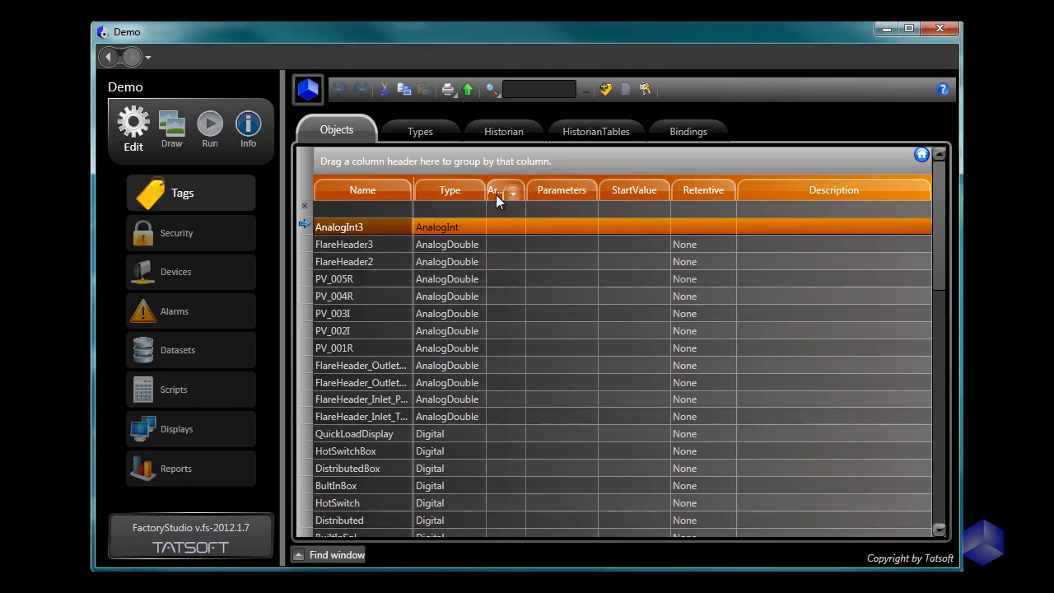
{"action": "left_click_drag", "start_coordinate": [496, 194], "coordinate": [602, 195]}
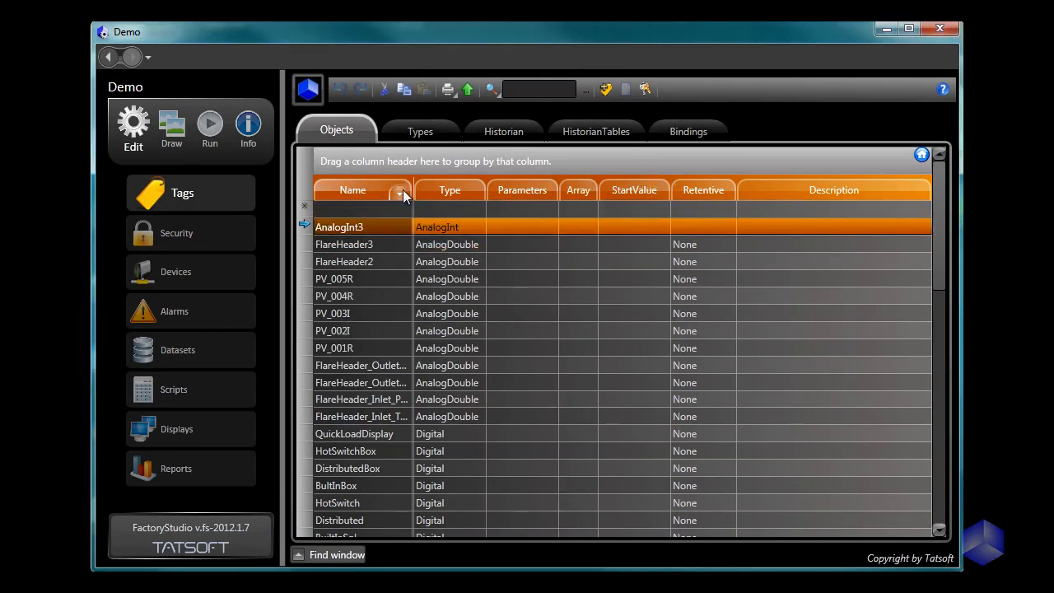
Step: Sort the tags by Type and try filtering that column by Digital and AnalogInt before removing both filters
{"action": "left_click", "coordinate": [401, 192]}
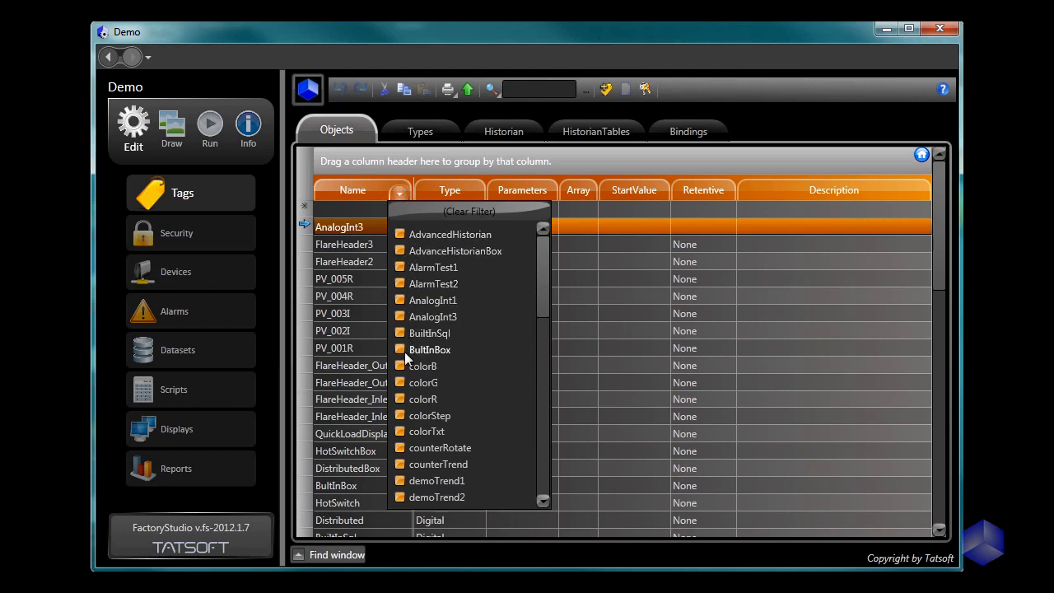
{"action": "left_click", "coordinate": [454, 191]}
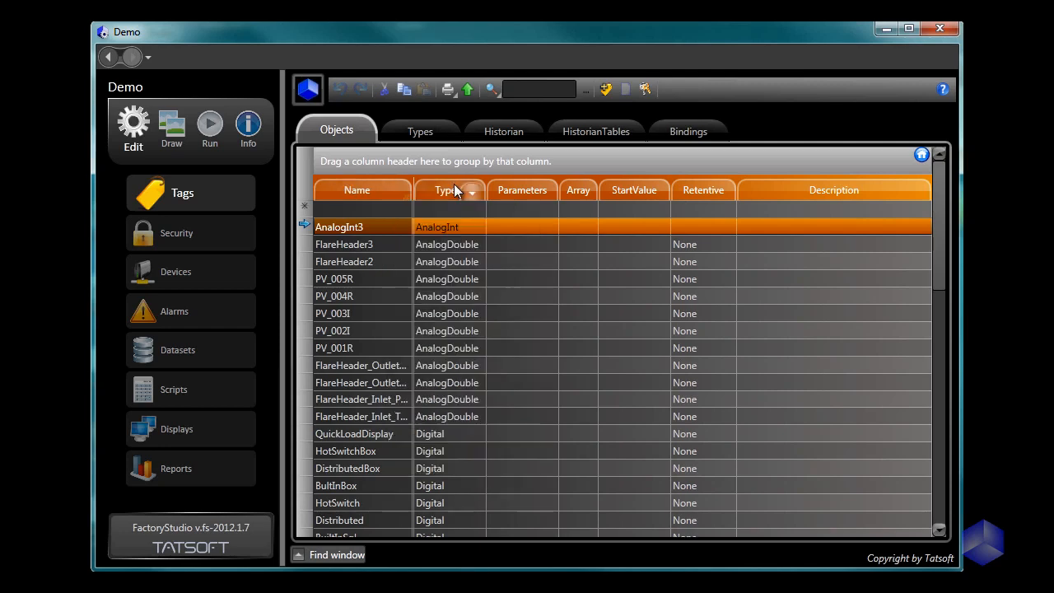
{"action": "left_click", "coordinate": [454, 185]}
{"action": "left_click", "coordinate": [472, 191]}
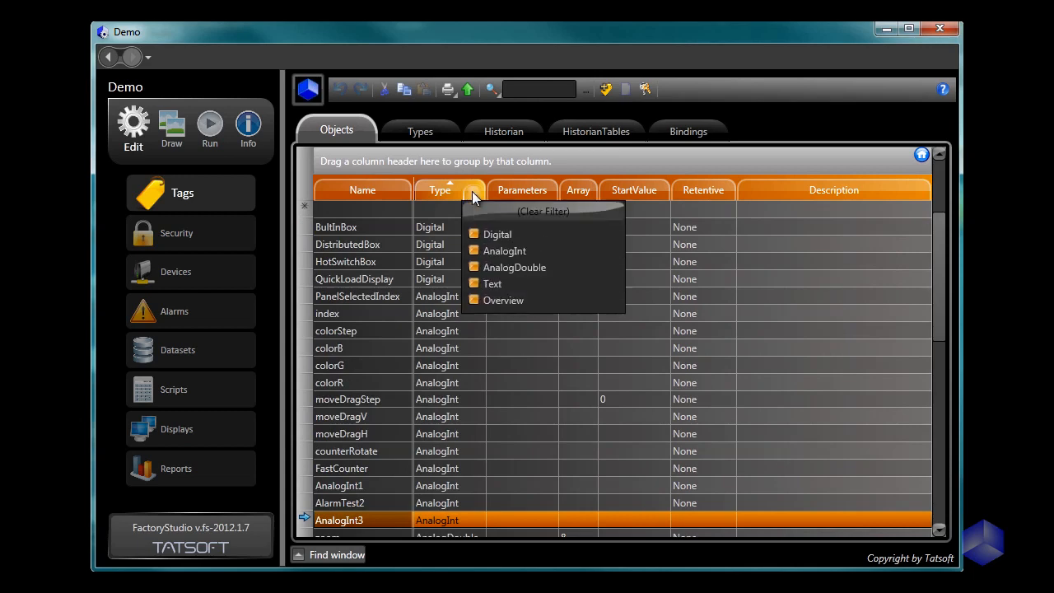
{"action": "left_click", "coordinate": [474, 235]}
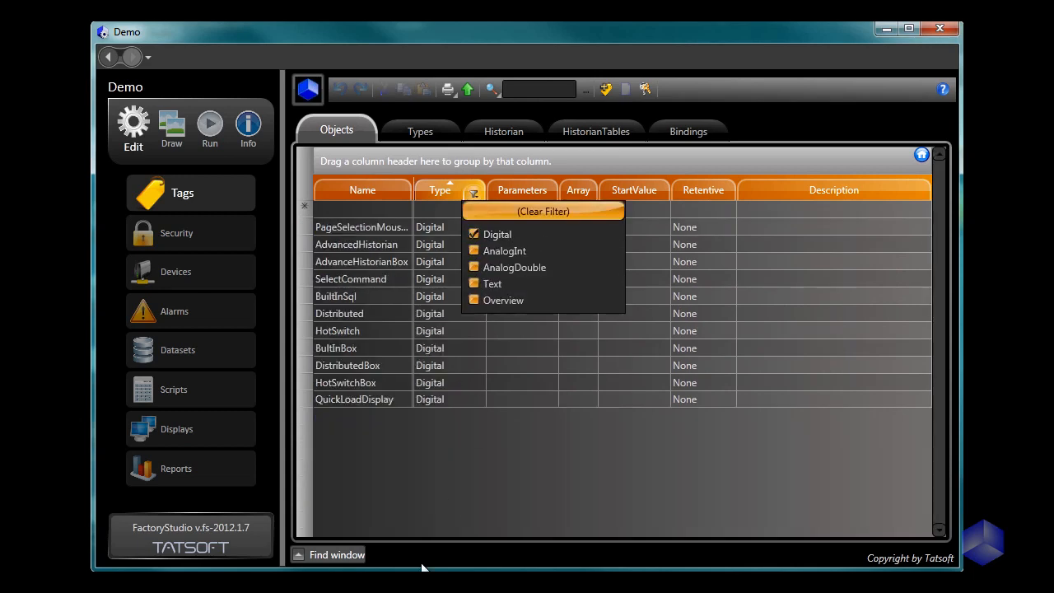
{"action": "left_click", "coordinate": [474, 251]}
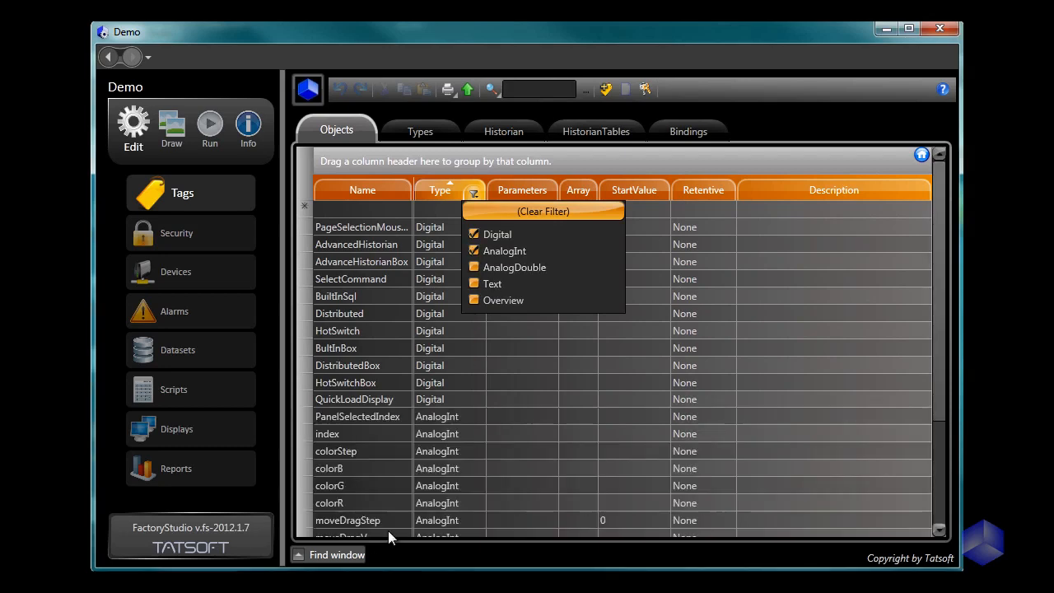
{"action": "left_click", "coordinate": [476, 235]}
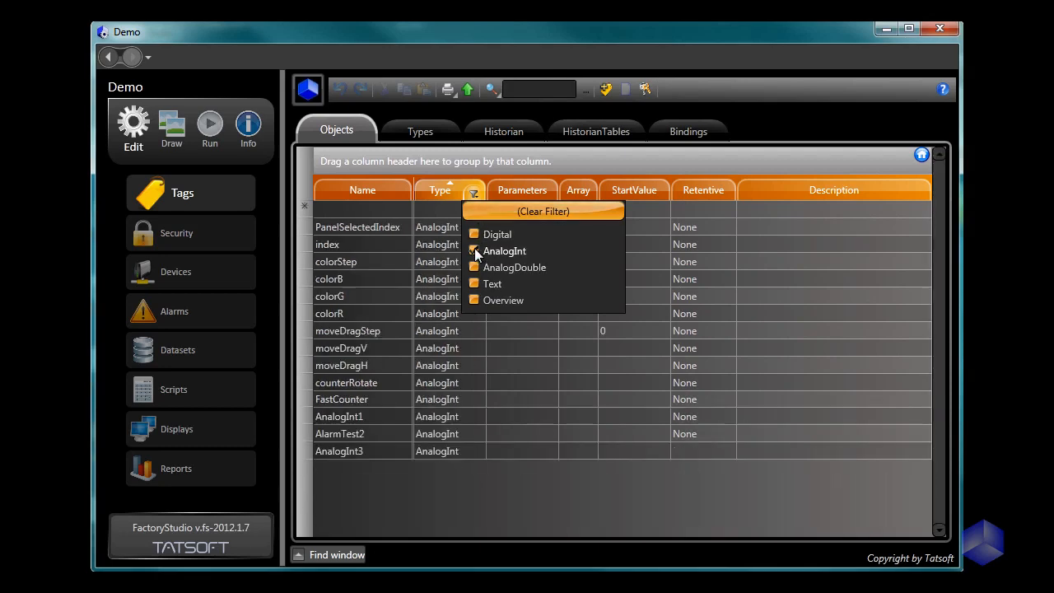
{"action": "left_click", "coordinate": [474, 250]}
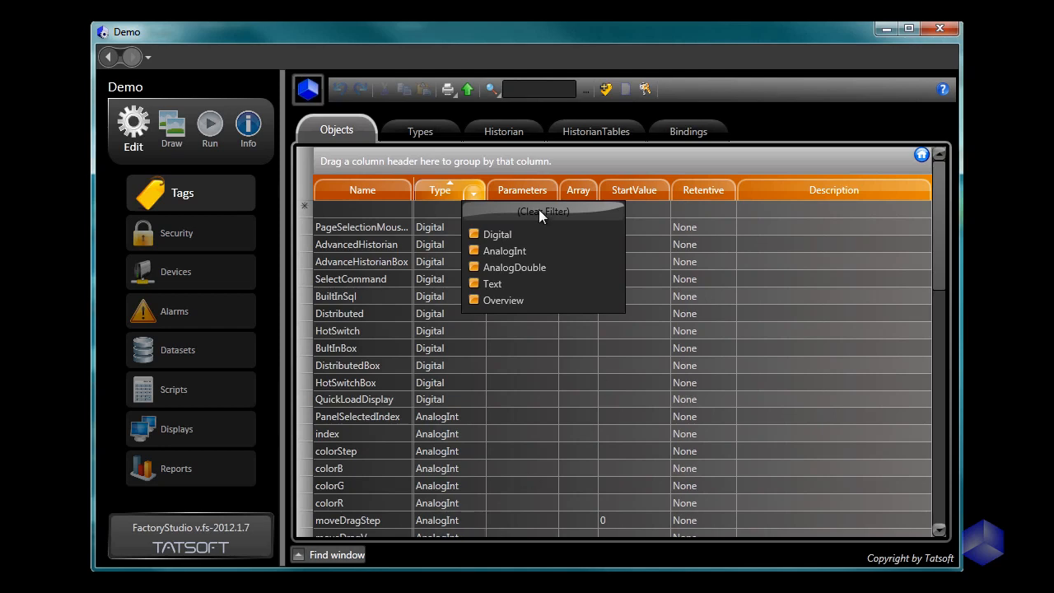
Step: Sort the tags by Name in ascending and descending order, and remove the sorting
{"action": "left_click", "coordinate": [346, 191]}
{"action": "left_click", "coordinate": [326, 191]}
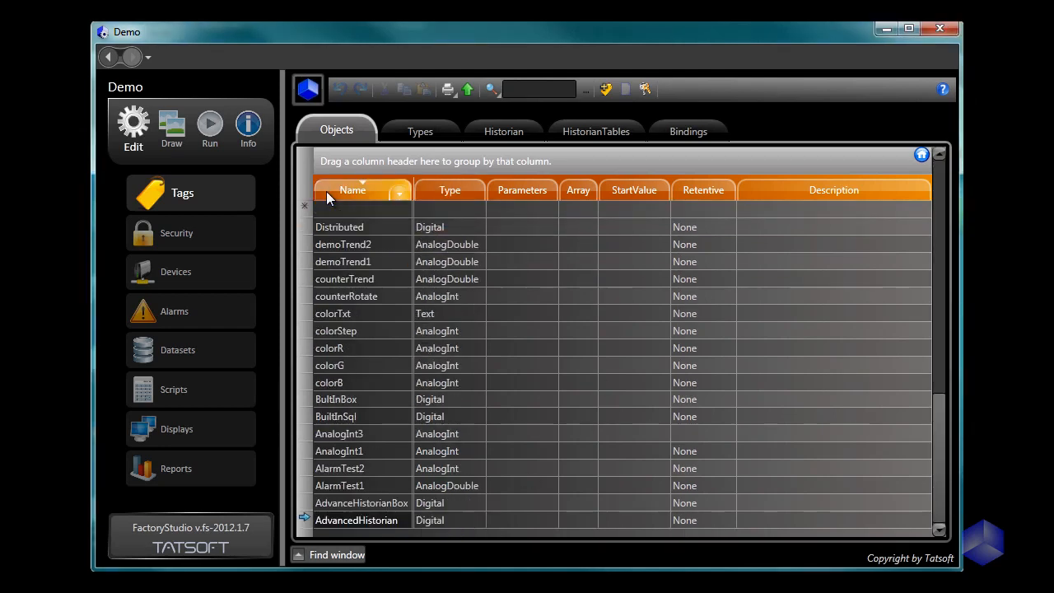
{"action": "left_click", "coordinate": [327, 191]}
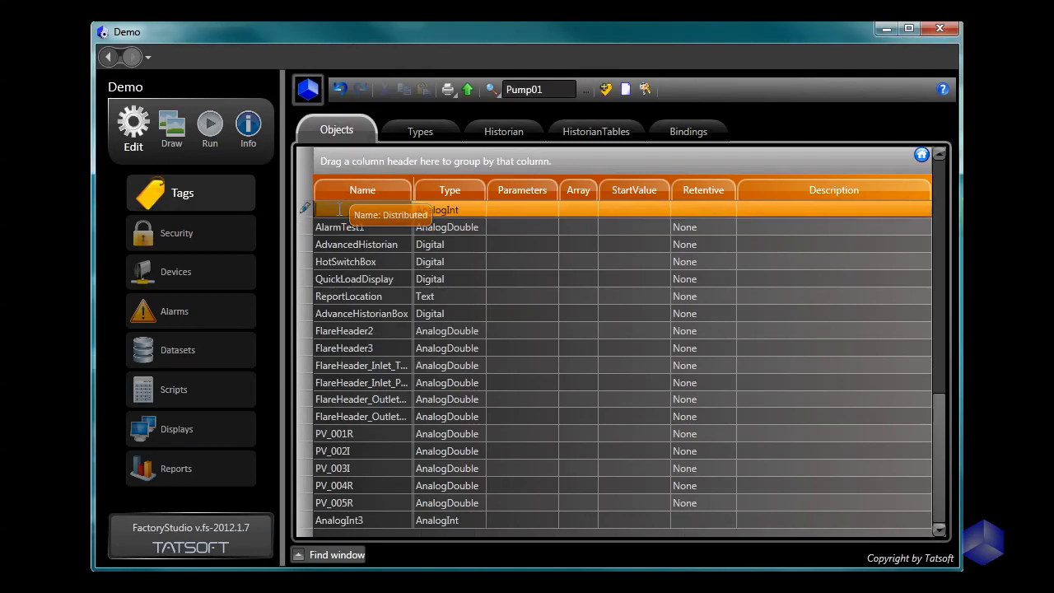
Step: Create a new tag named Pump01 with the AnalogInt type
{"action": "left_click", "coordinate": [338, 209]}
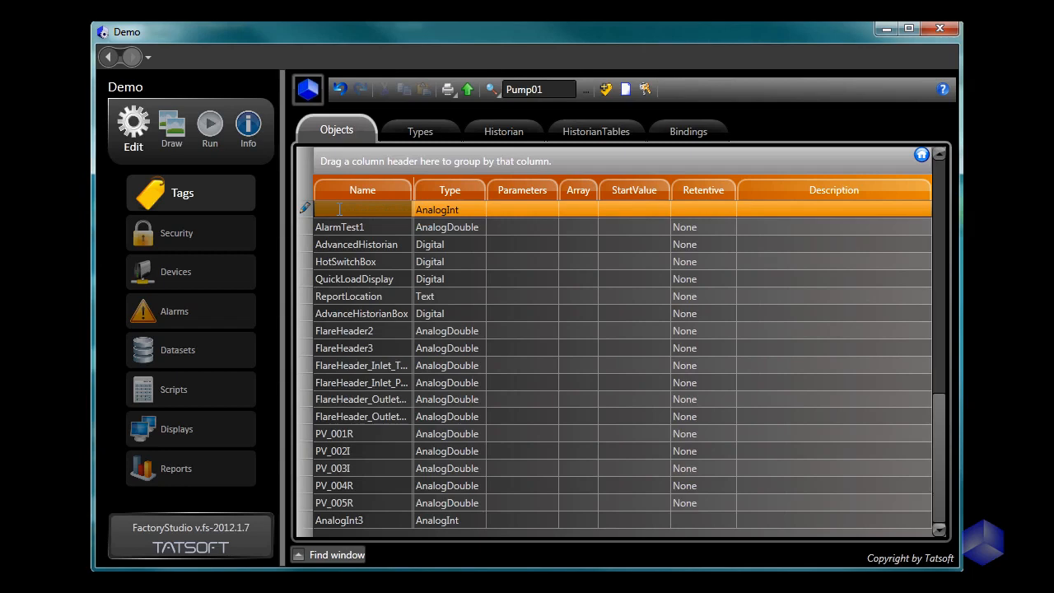
{"action": "type", "text": "Pump01"}
{"action": "left_click", "coordinate": [475, 212]}
{"action": "left_click", "coordinate": [579, 211]}
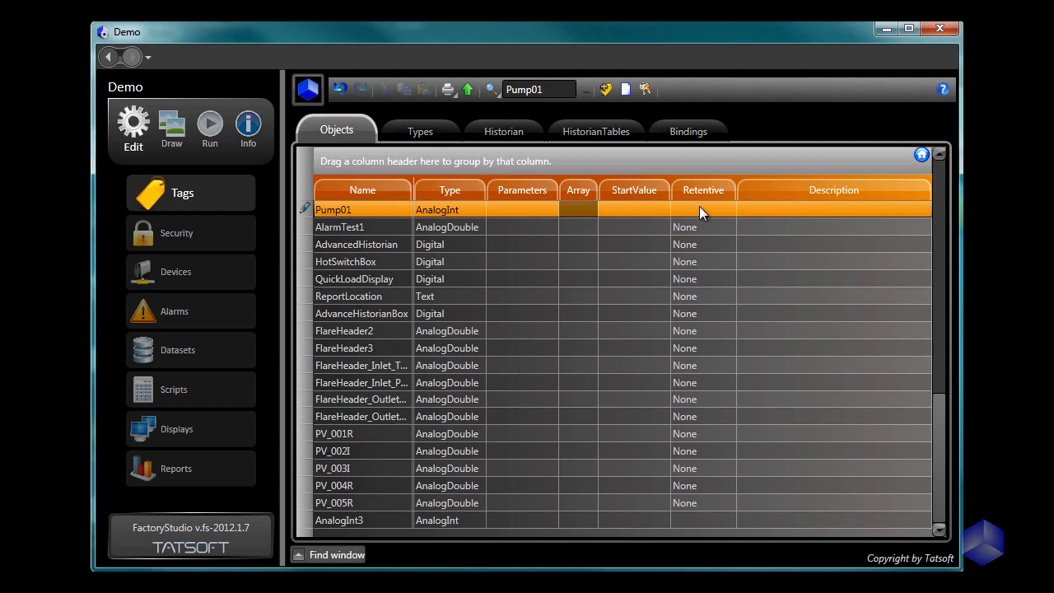
{"action": "left_click", "coordinate": [386, 245]}
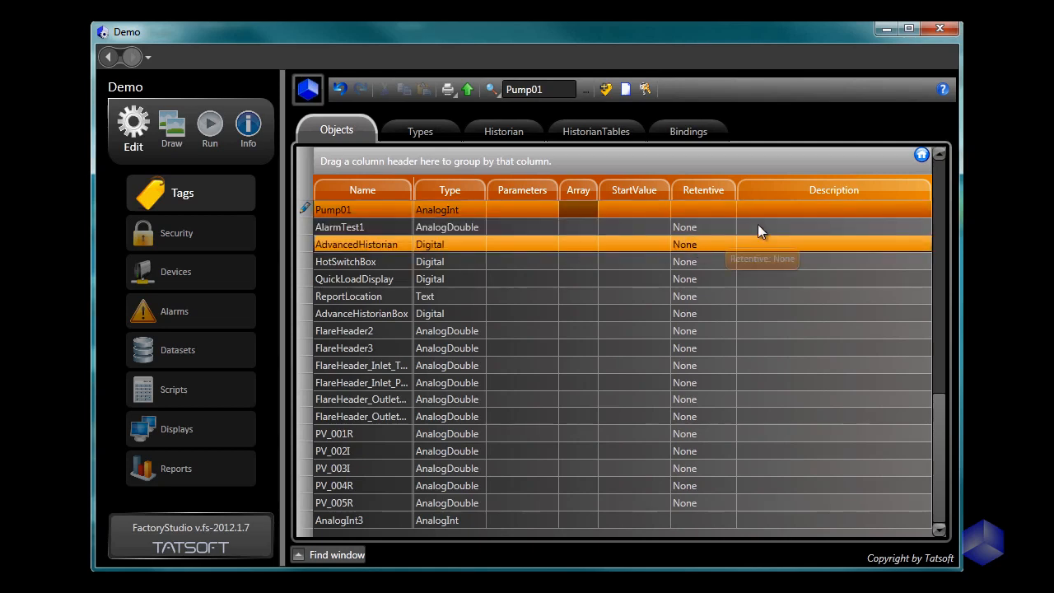
{"action": "left_click", "coordinate": [792, 208]}
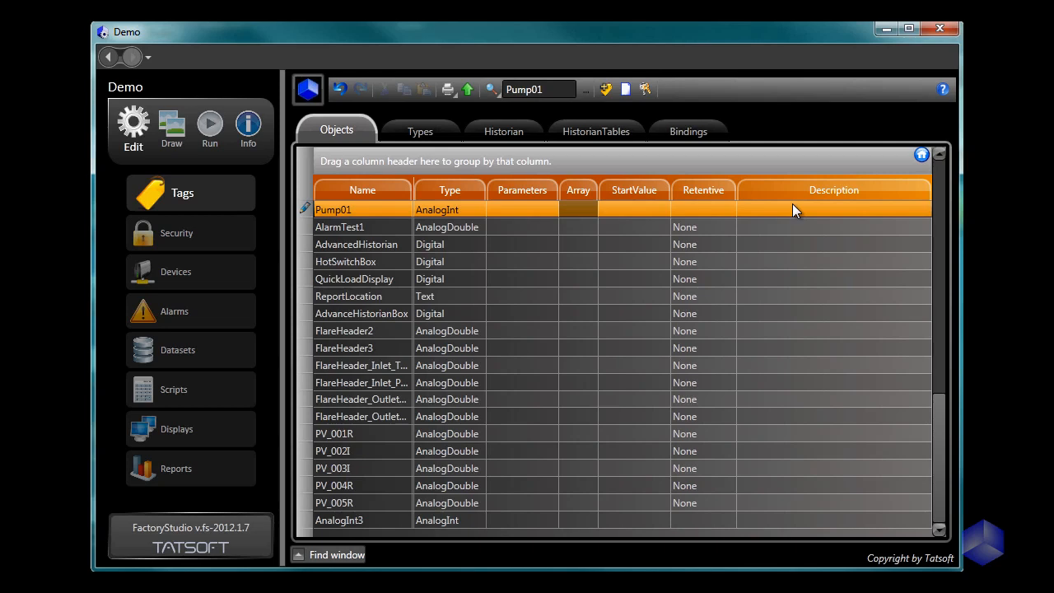
{"action": "key", "text": "Return"}
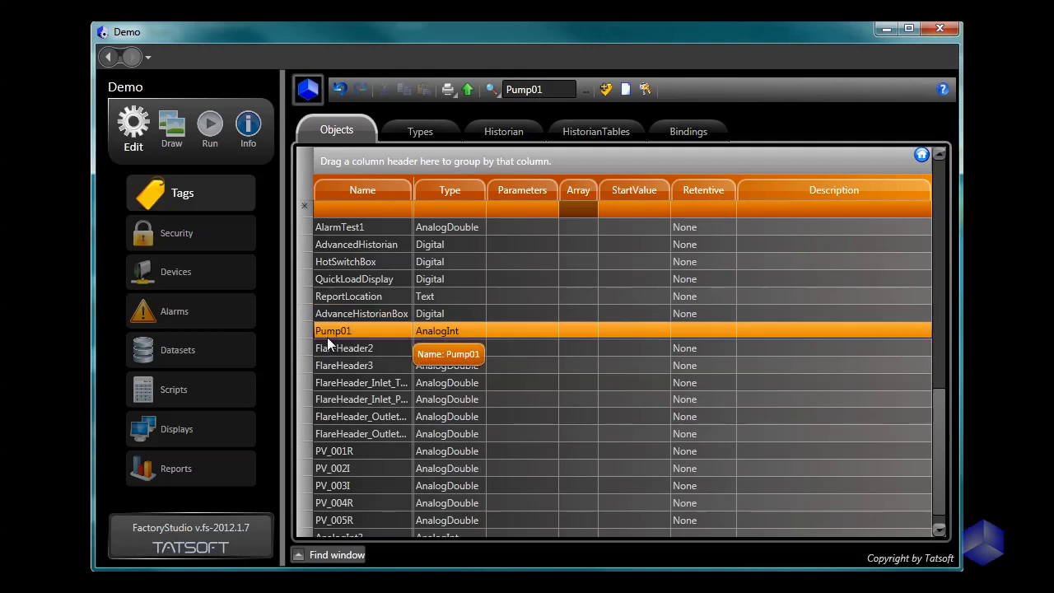
Step: Create a new tag named Timer01 and set its type to Timer
{"action": "left_click", "coordinate": [434, 211]}
{"action": "left_click", "coordinate": [475, 213]}
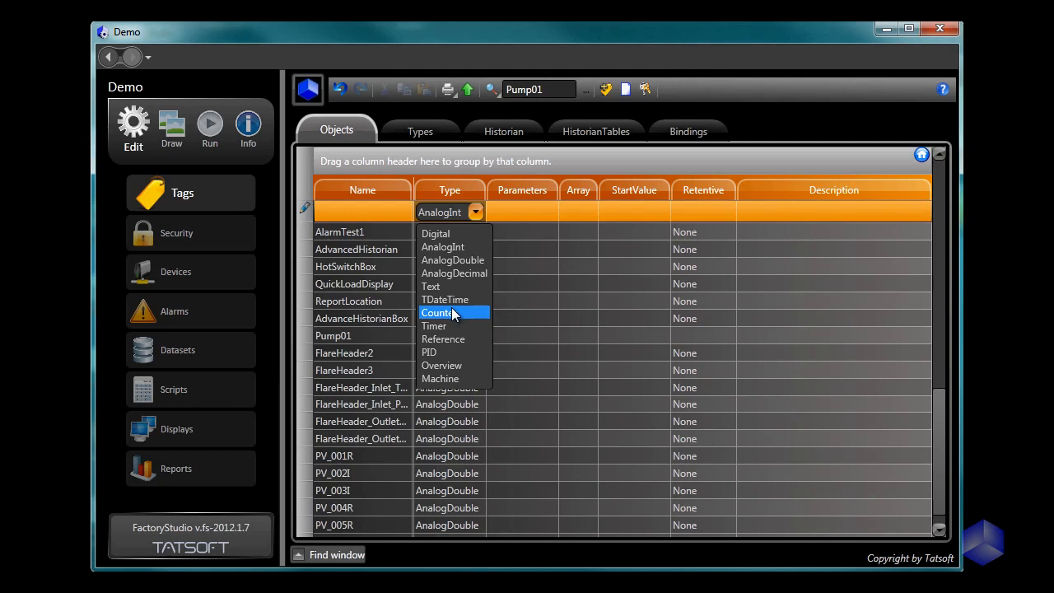
{"action": "left_click", "coordinate": [340, 213]}
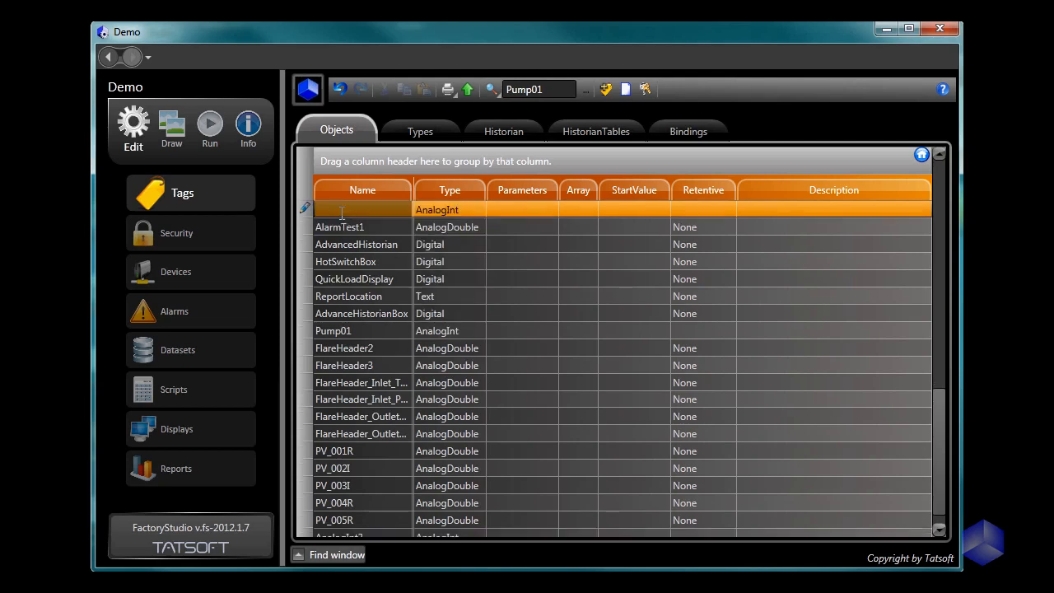
{"action": "type", "text": "Timer01"}
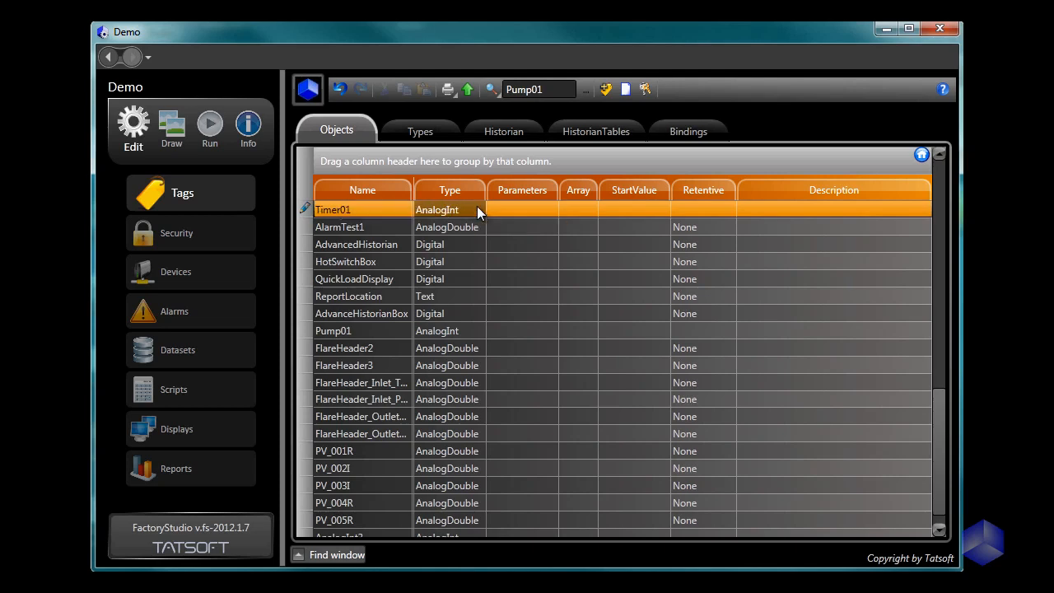
{"action": "left_click", "coordinate": [476, 207]}
{"action": "left_click", "coordinate": [476, 212]}
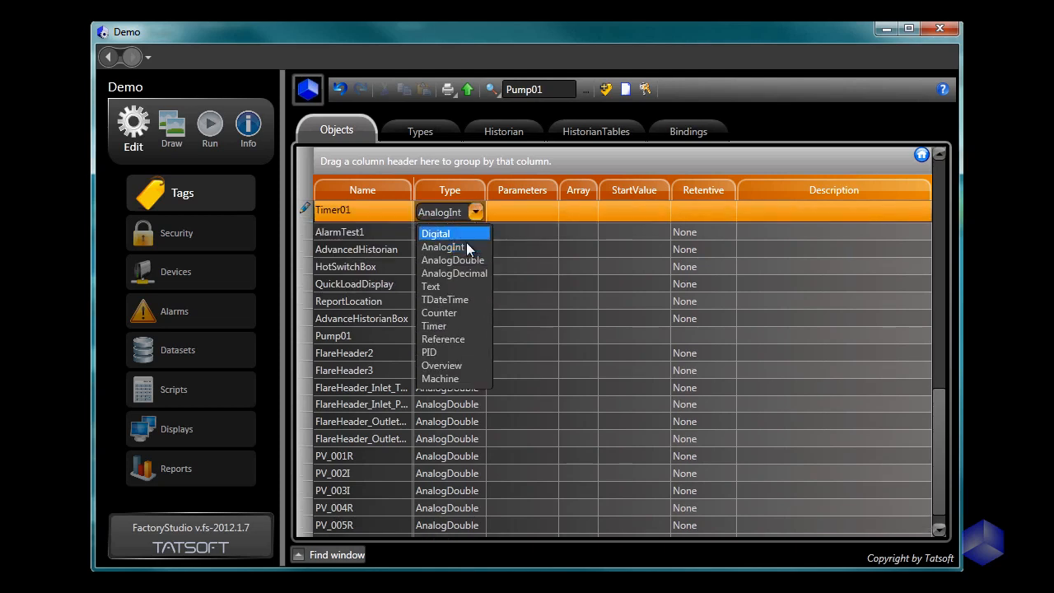
{"action": "left_click", "coordinate": [438, 325]}
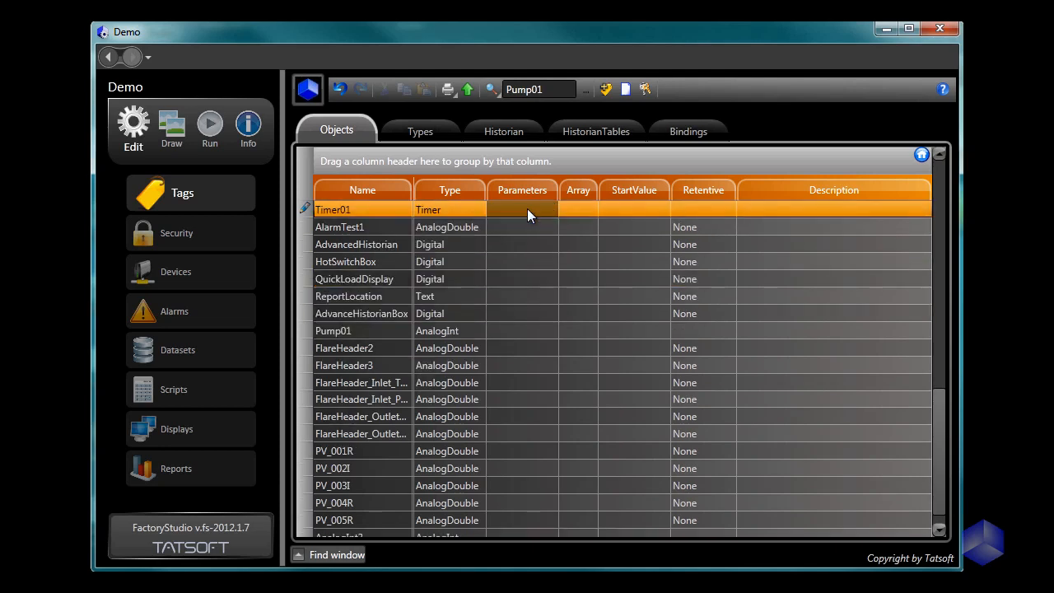
{"action": "left_click", "coordinate": [527, 210]}
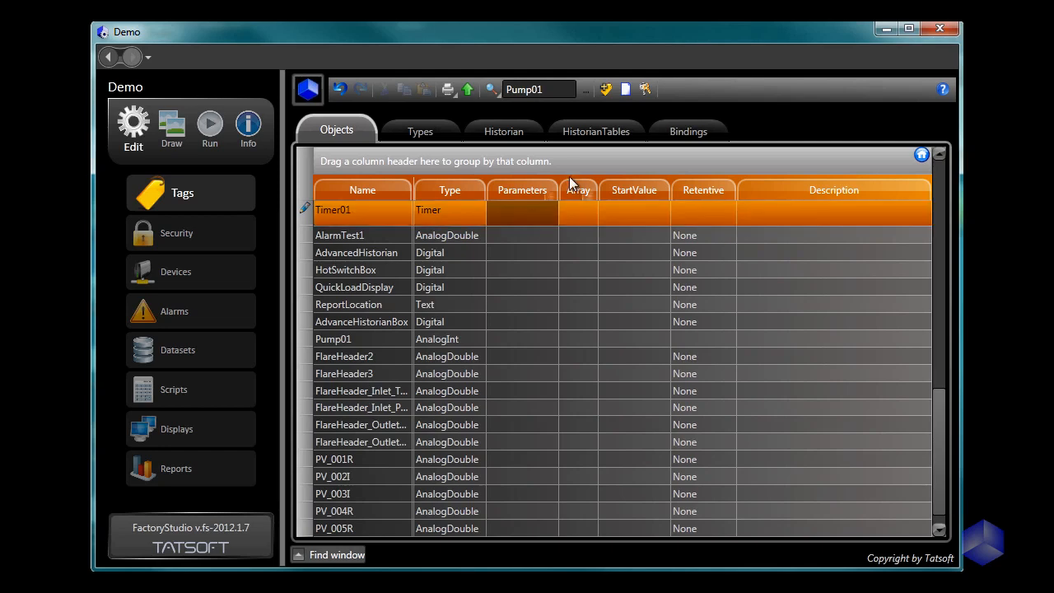
{"action": "left_click", "coordinate": [529, 213]}
{"action": "key", "text": "Return"}
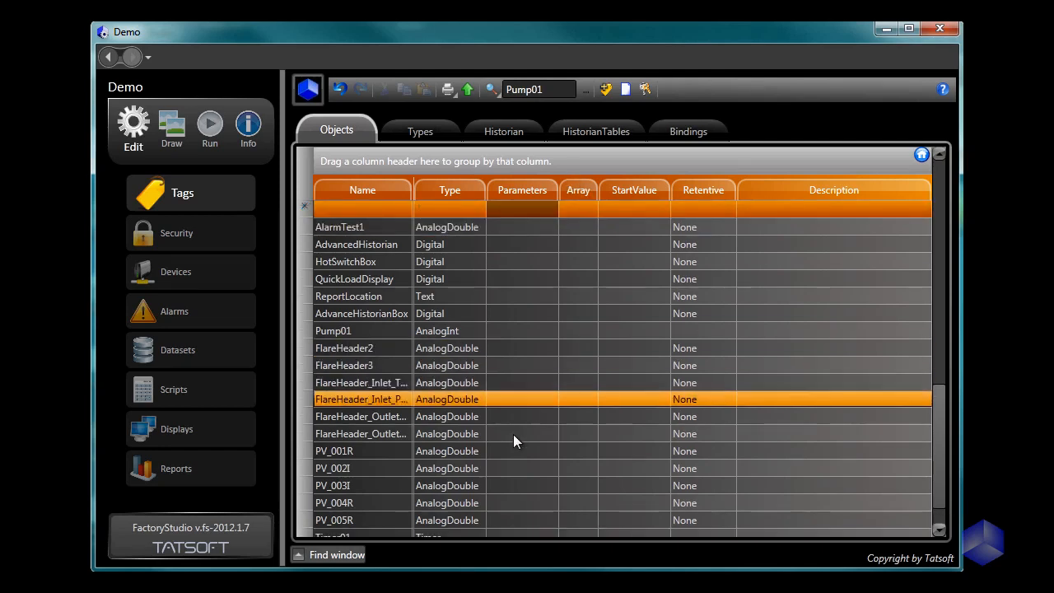
Step: Open the parameters of the Timer01 tag for editing
{"action": "scroll", "coordinate": [513, 434], "scroll_direction": "down", "scroll_amount": 1}
{"action": "left_click", "coordinate": [506, 500]}
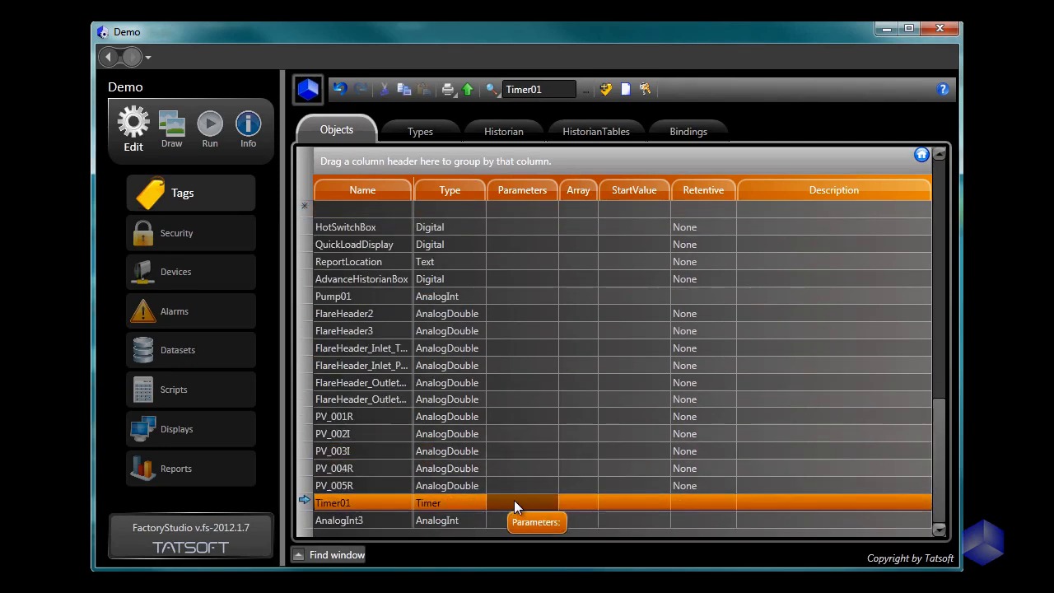
{"action": "left_click", "coordinate": [514, 500]}
{"action": "left_click", "coordinate": [520, 506]}
{"action": "left_click", "coordinate": [520, 503]}
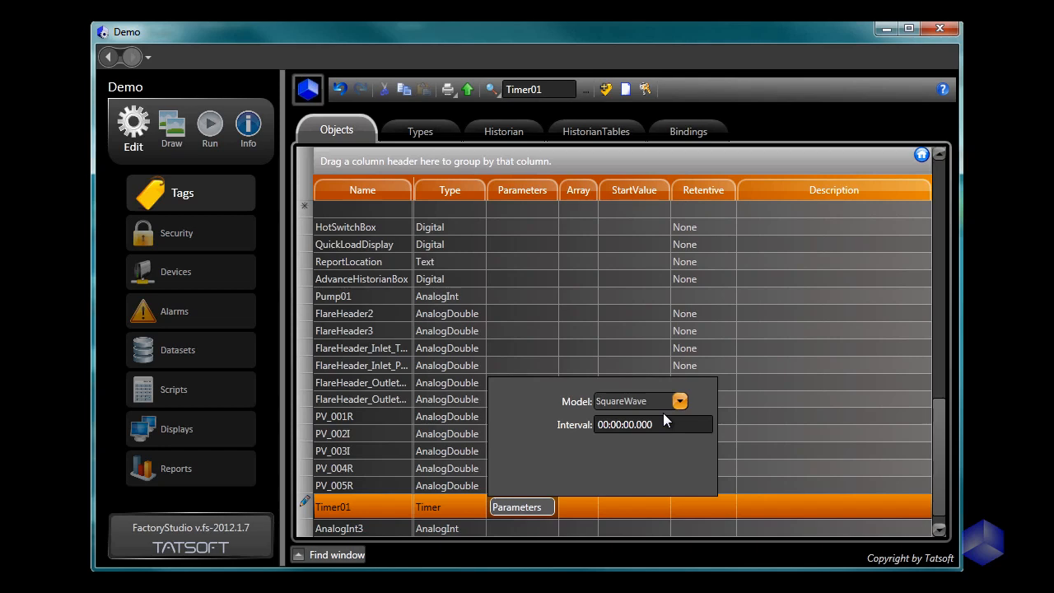
Step: Try the Pulse and DelayOff models in the Timer01 parameters
{"action": "left_click", "coordinate": [680, 403]}
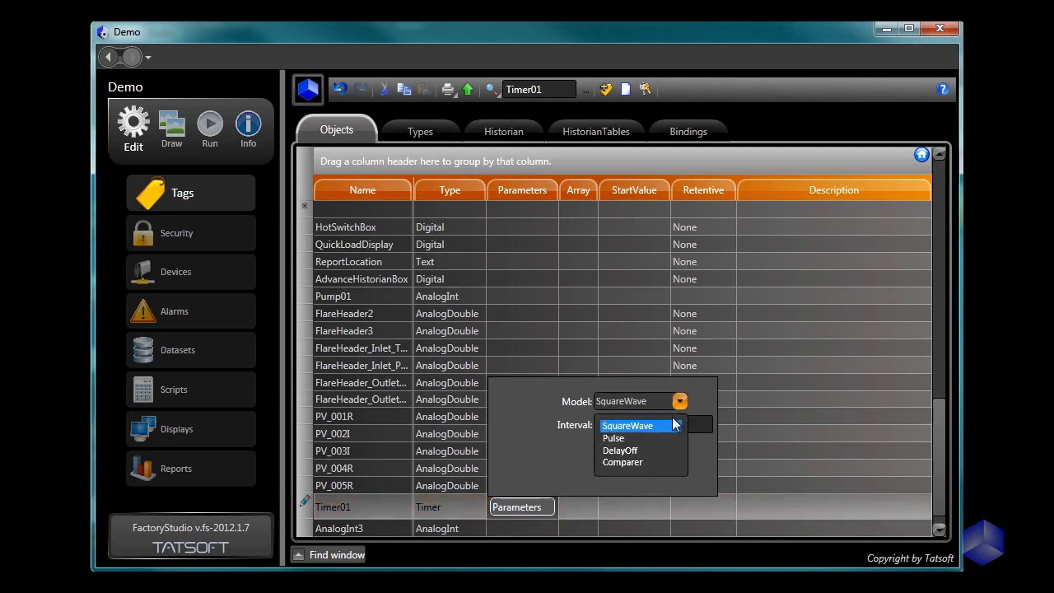
{"action": "left_click", "coordinate": [662, 446]}
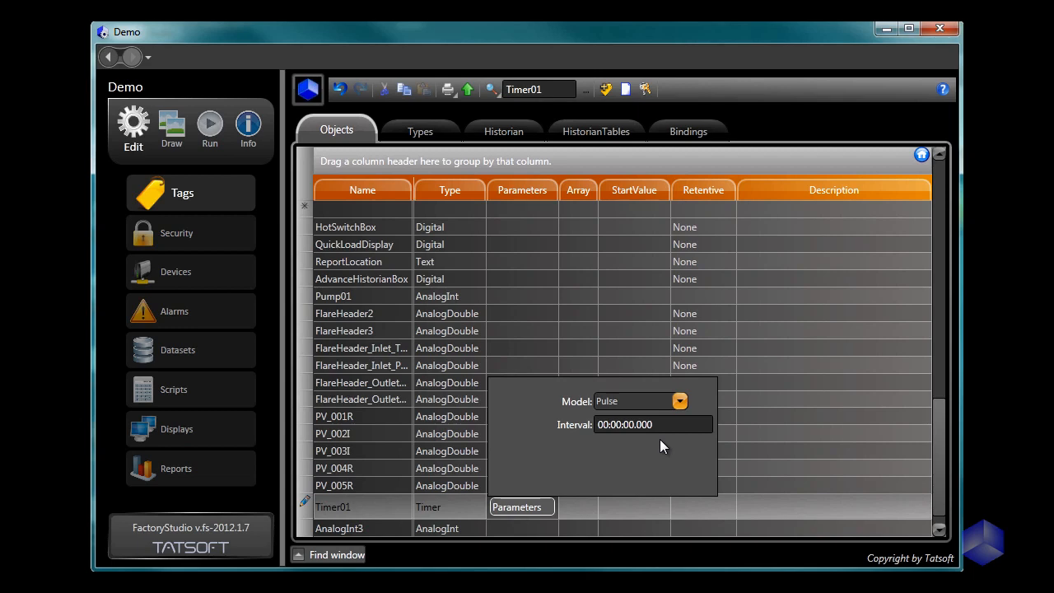
{"action": "left_click", "coordinate": [679, 402]}
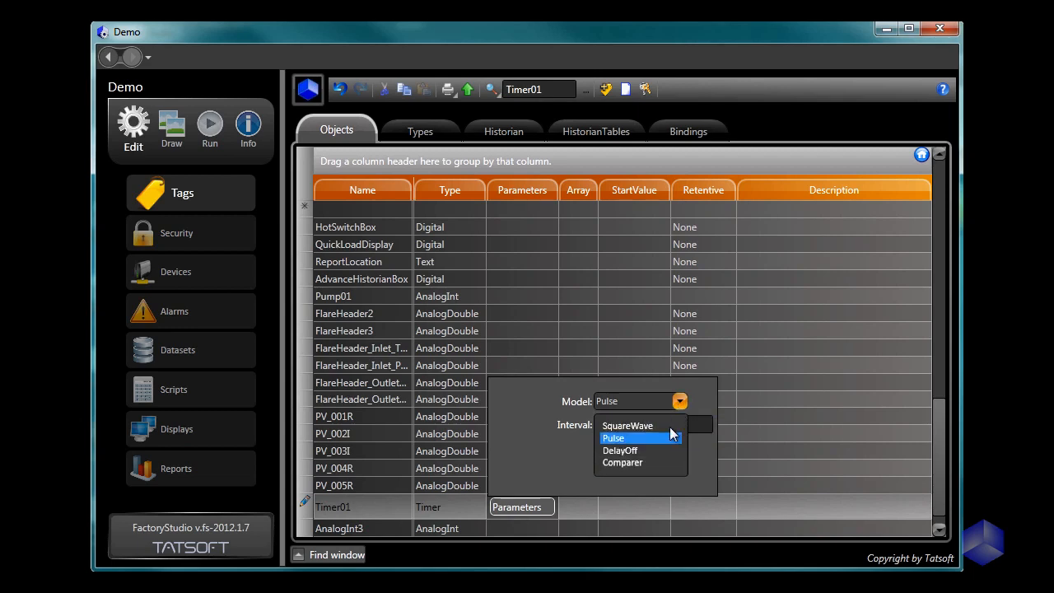
{"action": "left_click", "coordinate": [662, 453]}
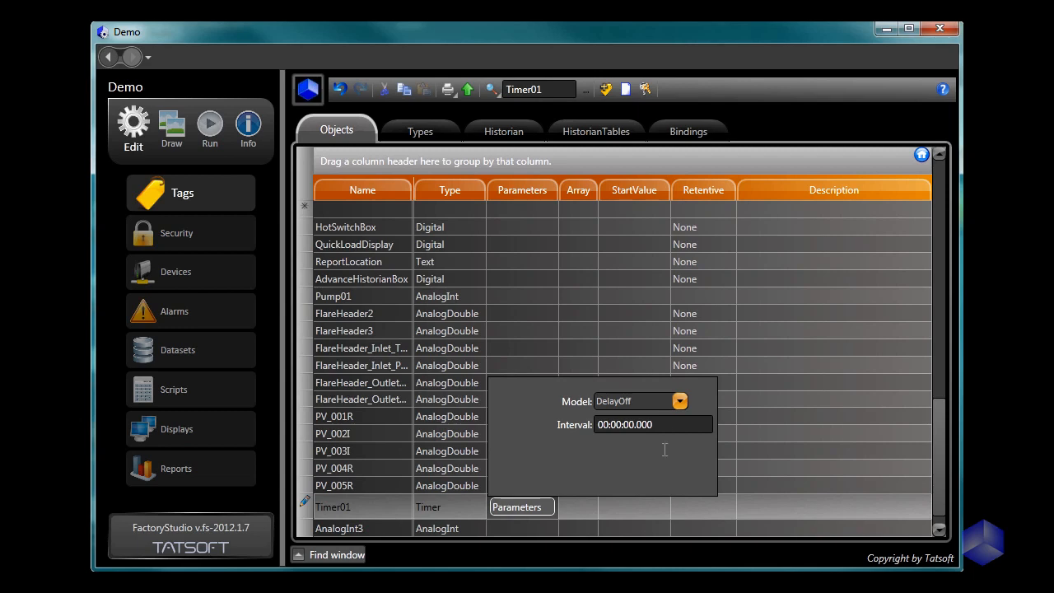
Step: Set the Timer01 model to Comparer and commit the tag's parameters
{"action": "left_click", "coordinate": [680, 401]}
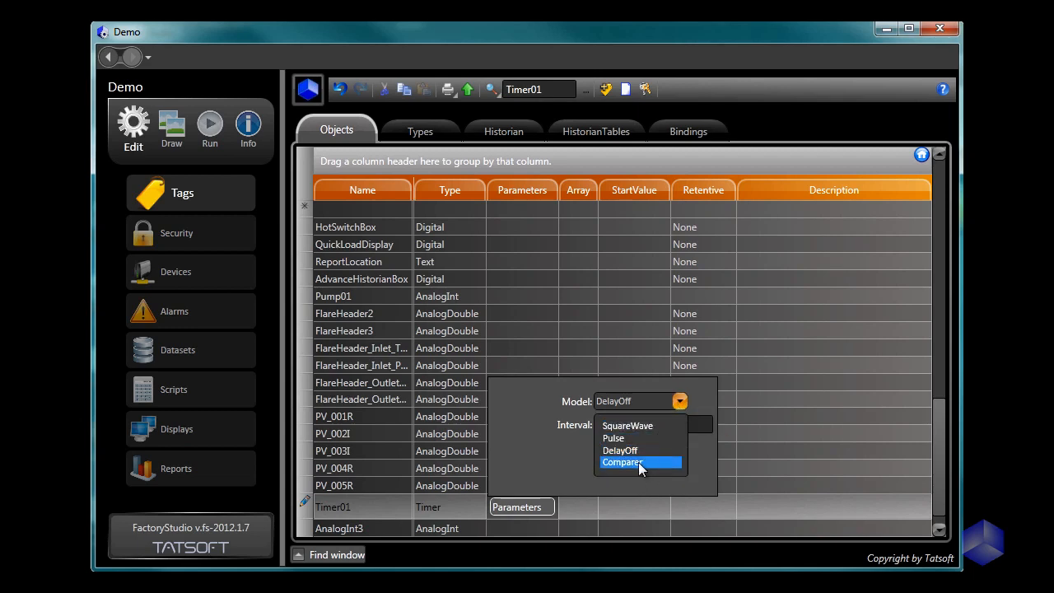
{"action": "left_click", "coordinate": [639, 464]}
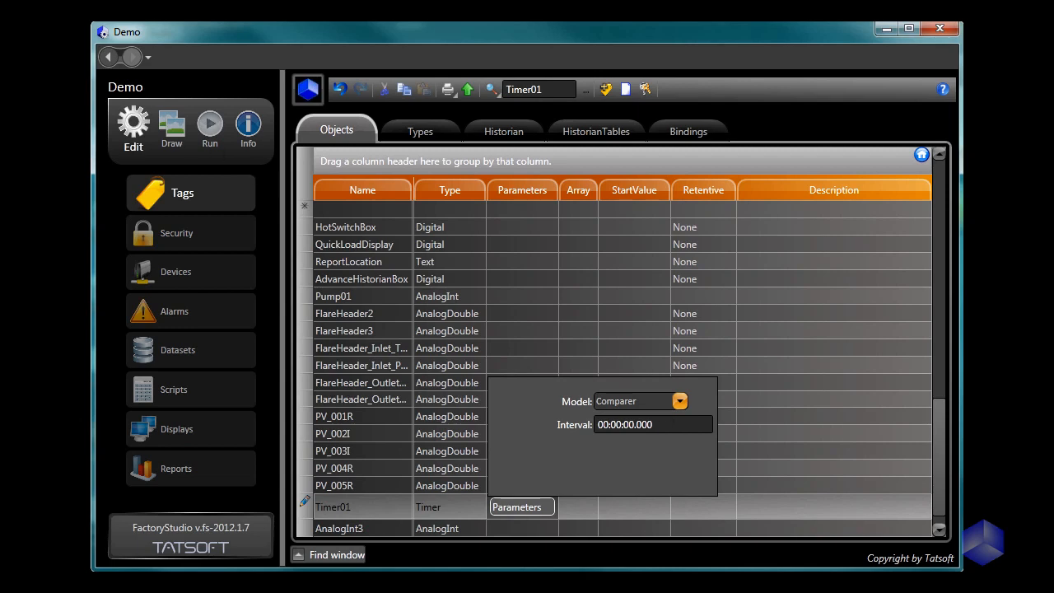
{"action": "key", "text": "Return"}
Step: Create a new tag named TimeDate01 and set its type to TDateTime
{"action": "left_click", "coordinate": [363, 210]}
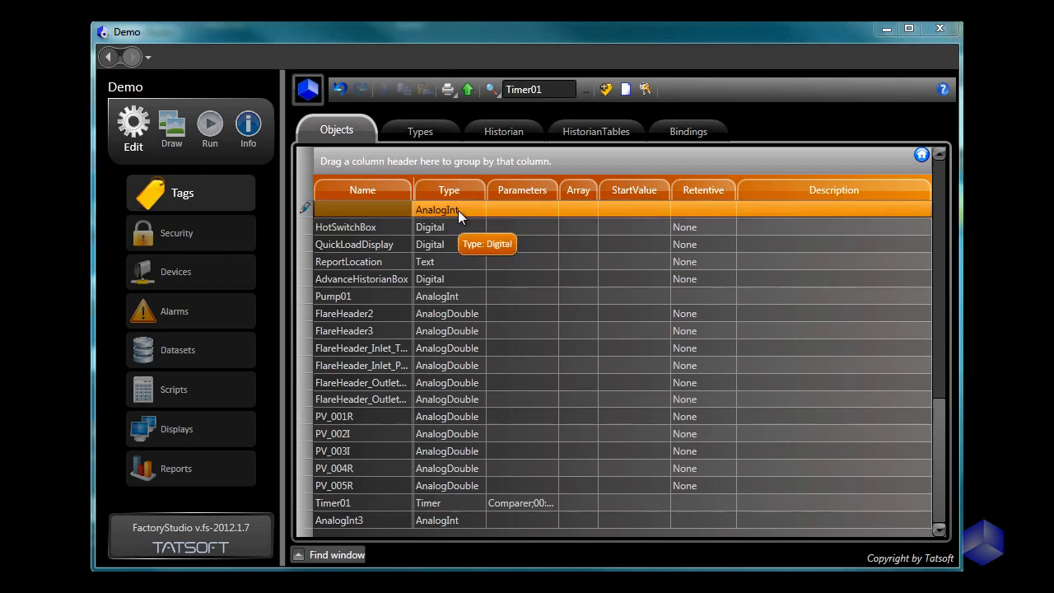
{"action": "left_click", "coordinate": [370, 208]}
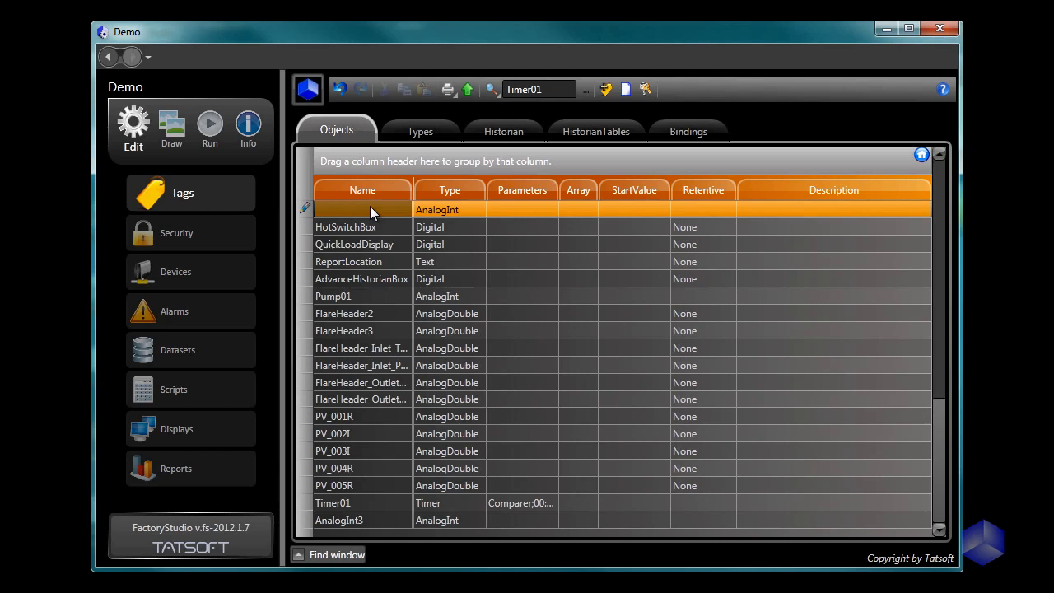
{"action": "type", "text": "TimeDate01"}
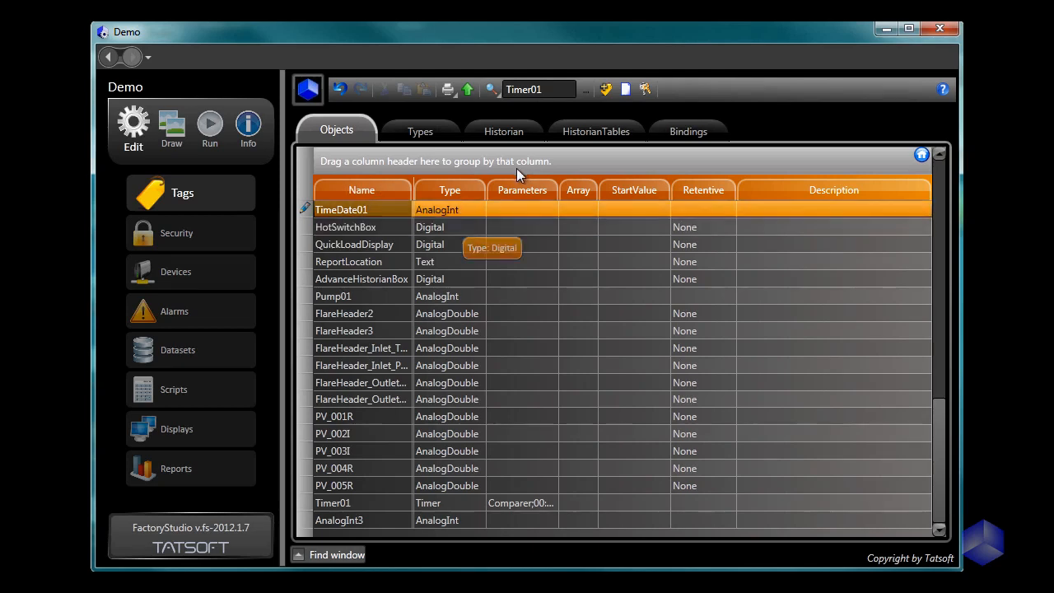
{"action": "left_click", "coordinate": [475, 212]}
{"action": "left_click", "coordinate": [475, 213]}
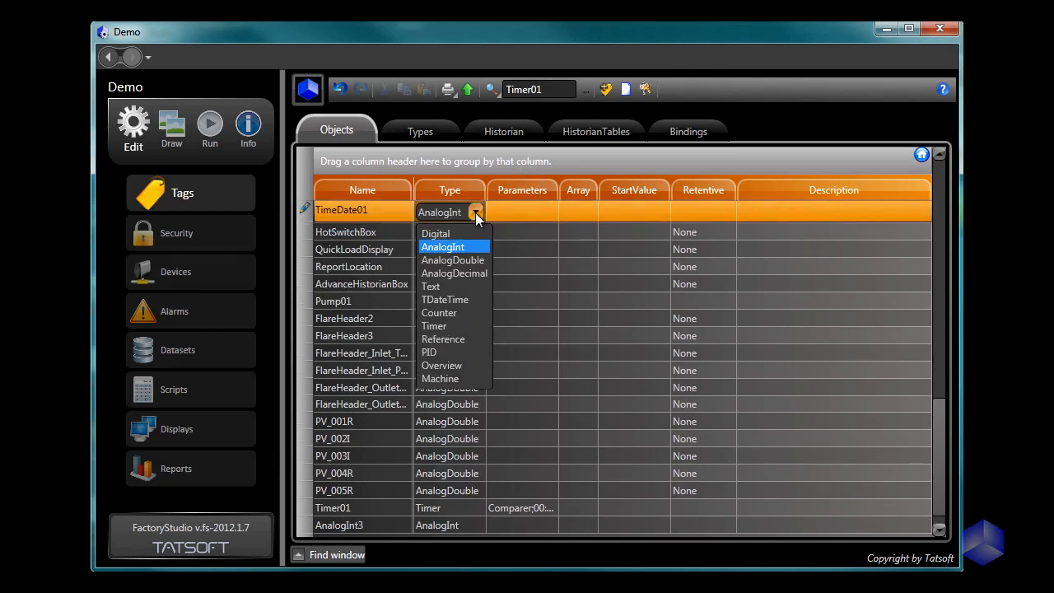
{"action": "left_click", "coordinate": [462, 299]}
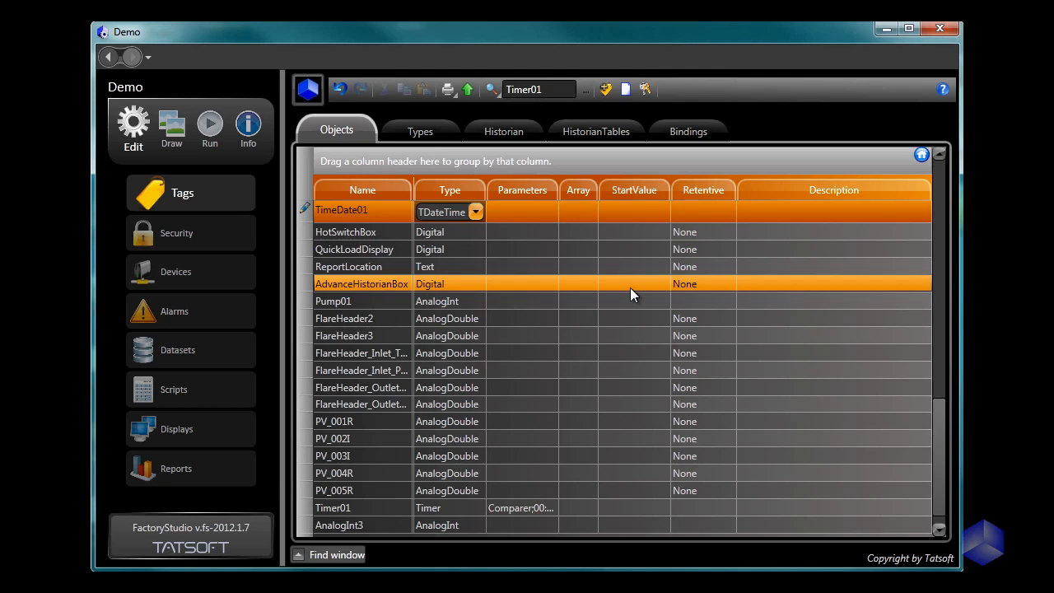
{"action": "key", "text": "Return"}
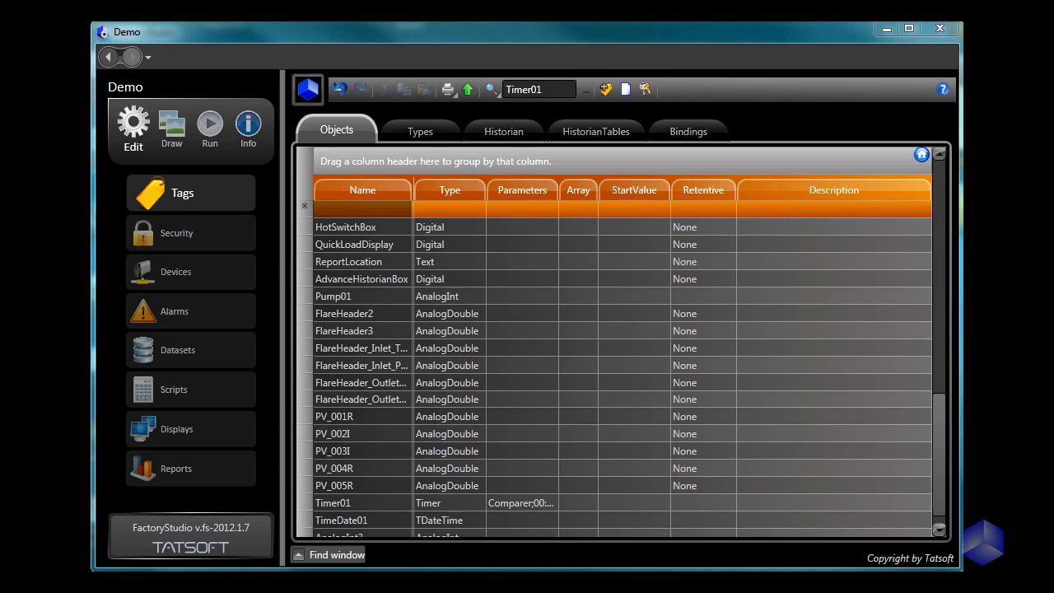
Step: Examine the members of the user custom type PID
{"action": "left_click", "coordinate": [403, 130]}
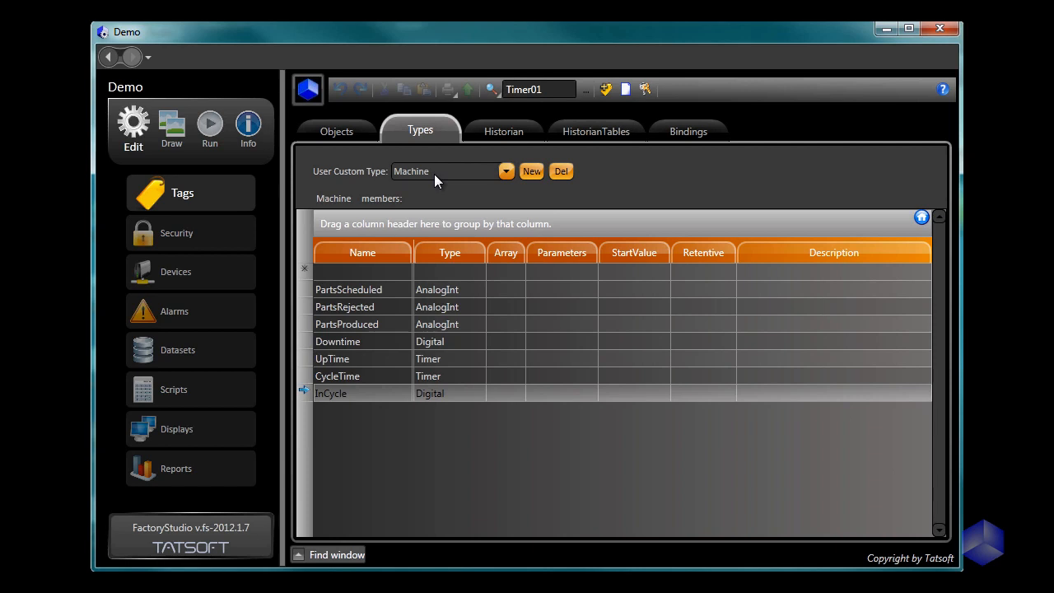
{"action": "left_click", "coordinate": [506, 171]}
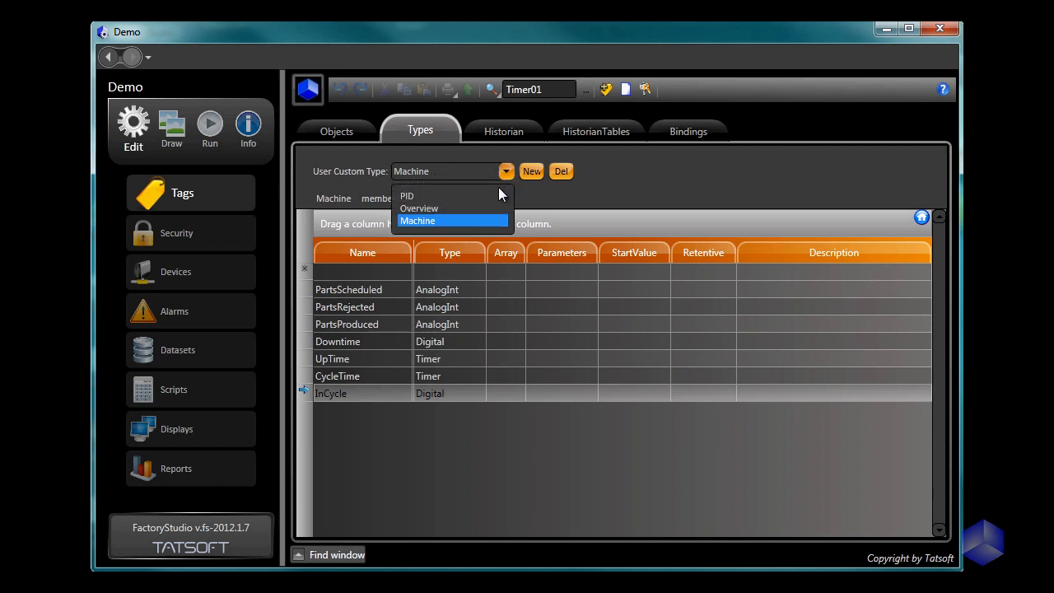
{"action": "left_click", "coordinate": [491, 195]}
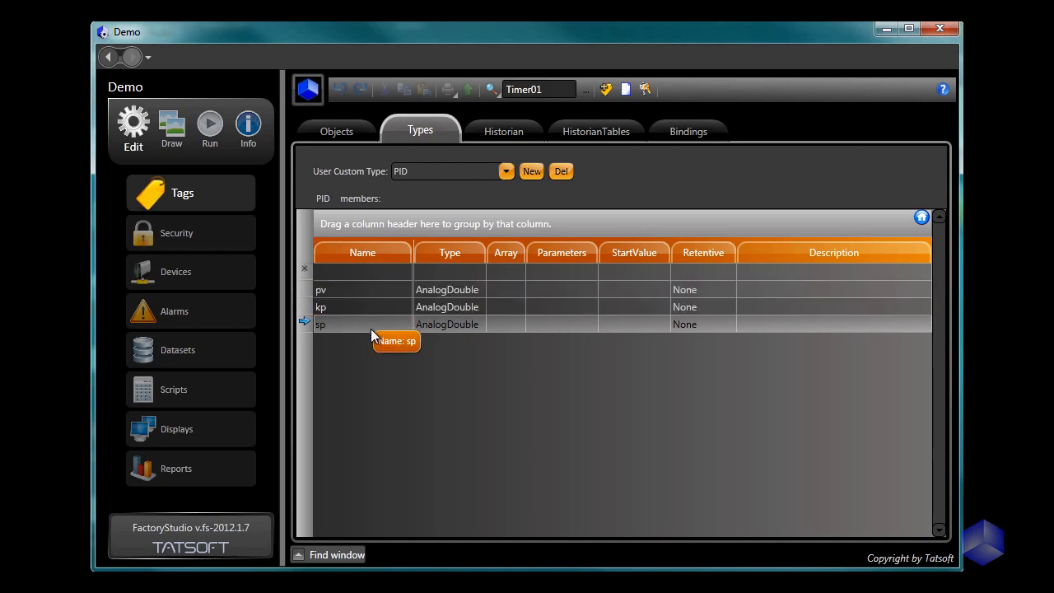
Step: Return to the tag objects and set the HotSwitchBox tag's type to Reference
{"action": "left_click", "coordinate": [336, 130]}
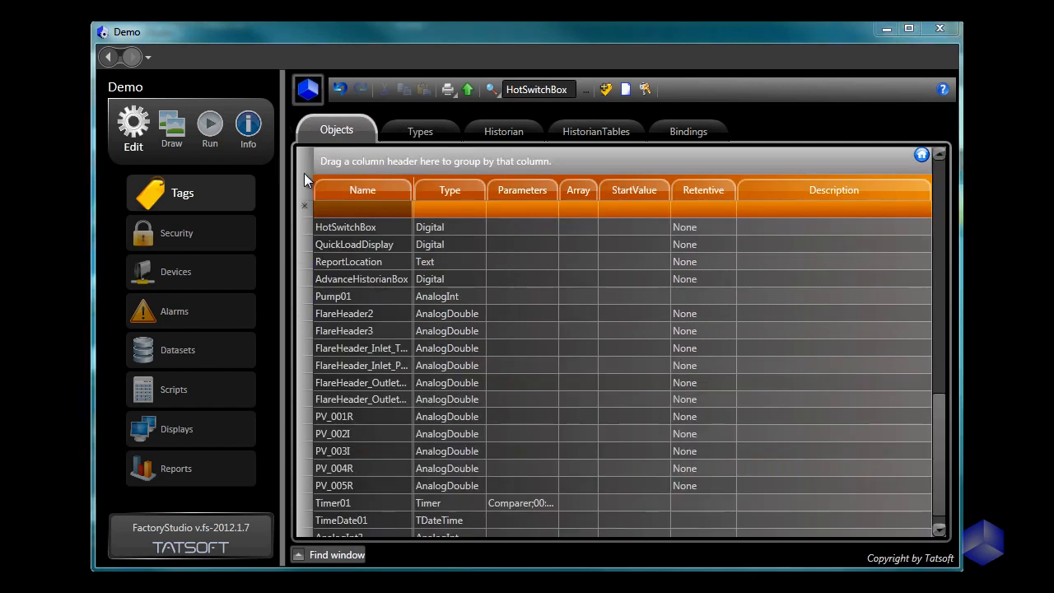
{"action": "left_click", "coordinate": [476, 227]}
{"action": "left_click", "coordinate": [477, 231]}
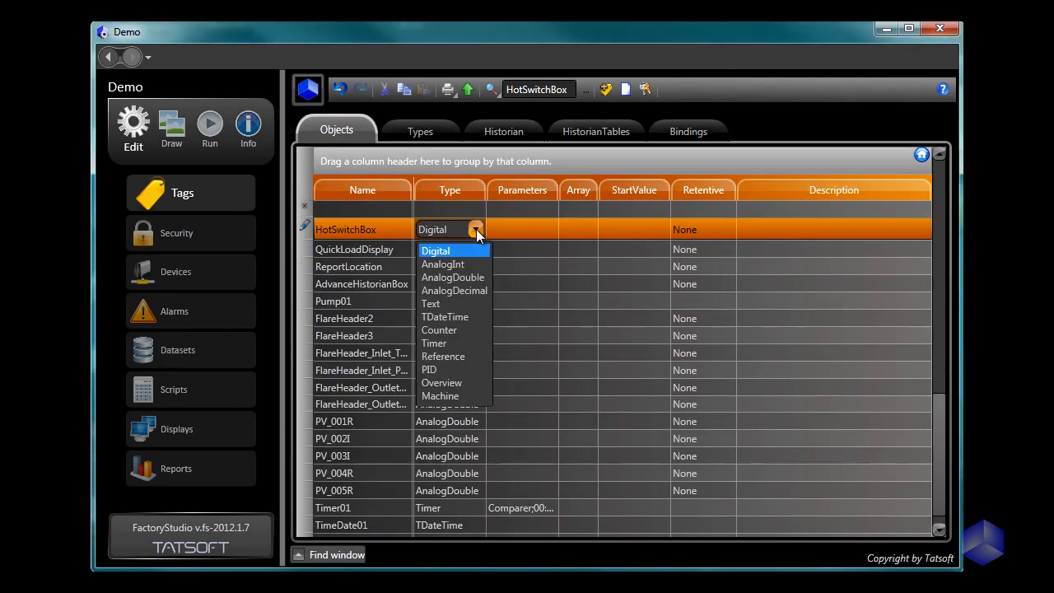
{"action": "left_click", "coordinate": [463, 350]}
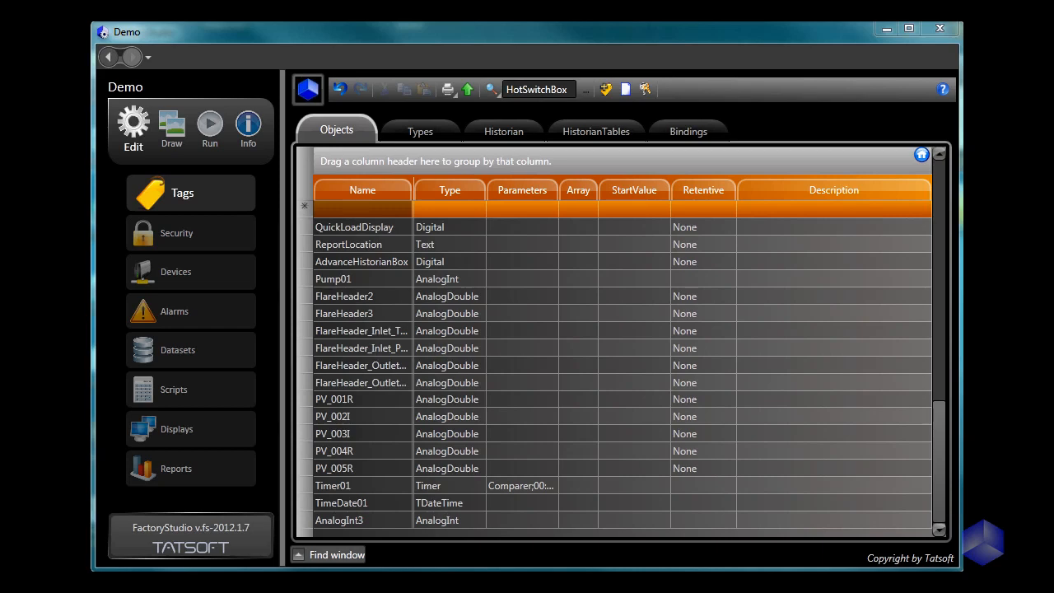
Step: Copy the Pump01 tag's row and paste it at cell A1 of the blank Excel workbook
{"action": "left_click", "coordinate": [398, 278]}
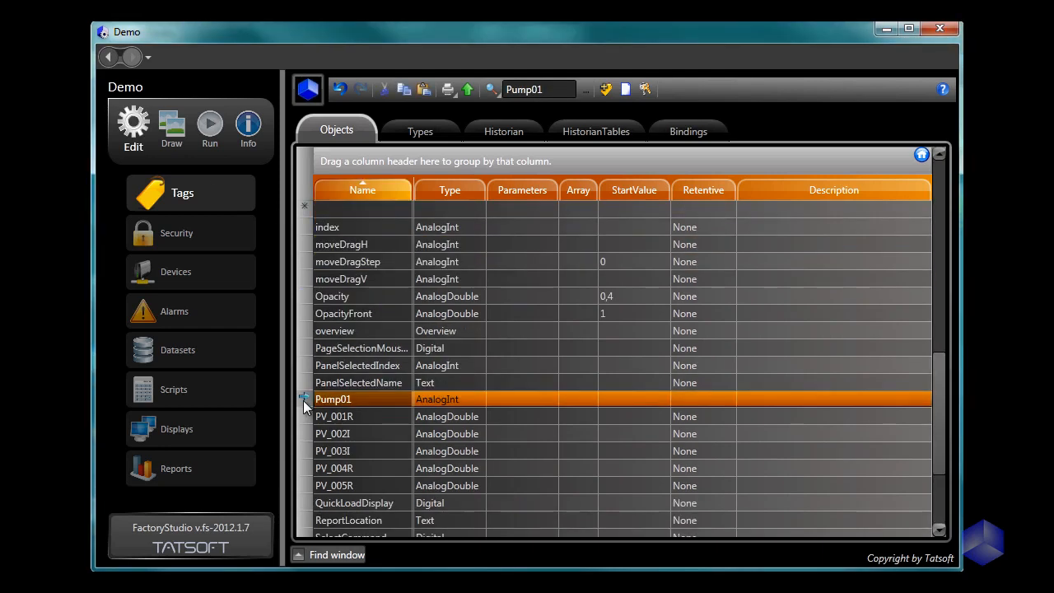
{"action": "right_click", "coordinate": [350, 399]}
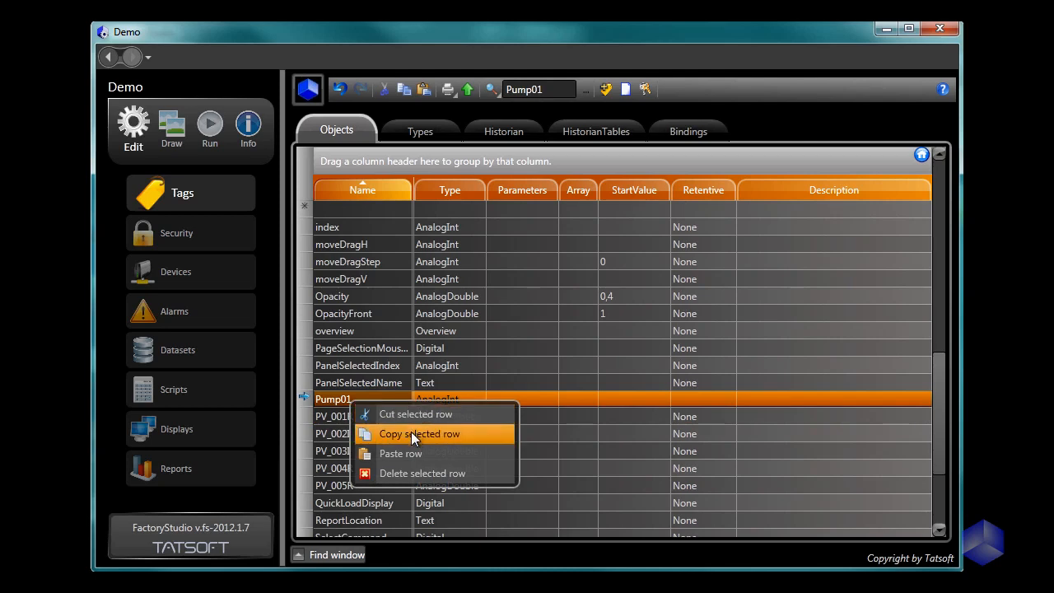
{"action": "left_click", "coordinate": [411, 433]}
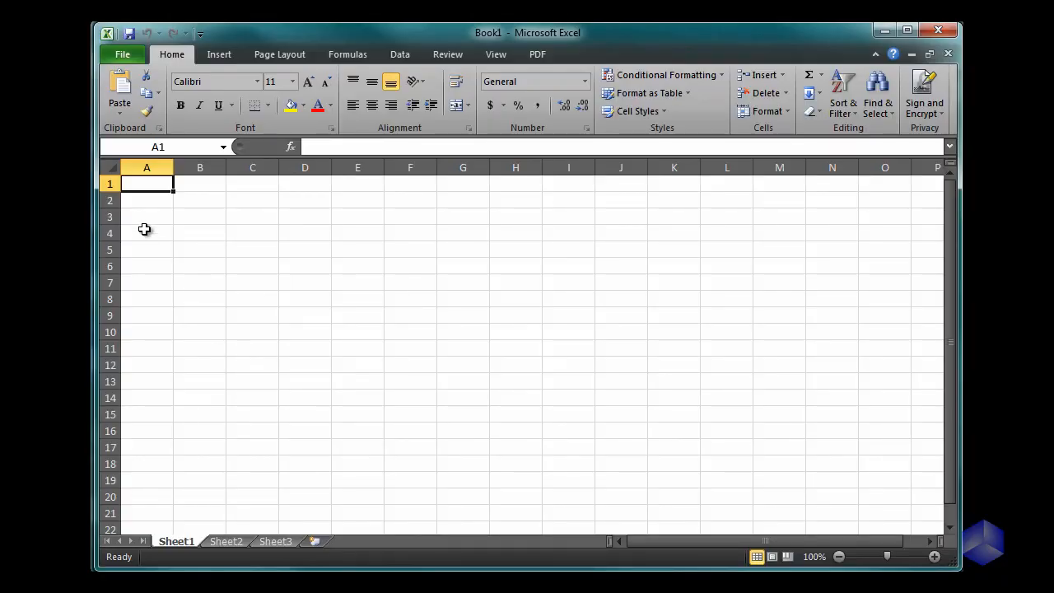
{"action": "right_click", "coordinate": [155, 185]}
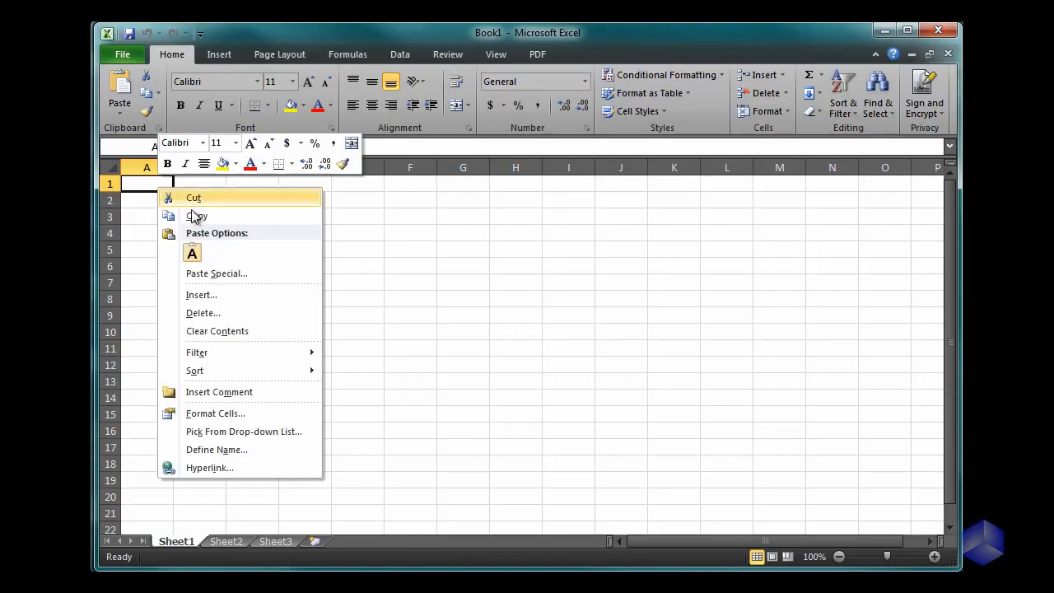
{"action": "left_click", "coordinate": [192, 255]}
{"action": "left_click", "coordinate": [178, 280]}
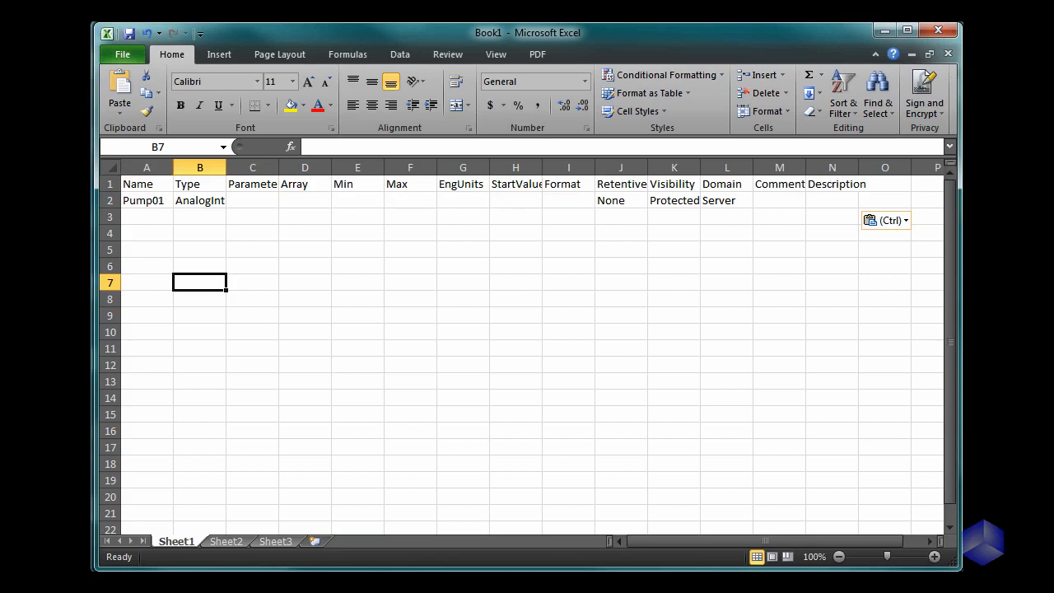
Step: Extend the Pump01 row downward in the sheet to produce numbered rows through Pump14
{"action": "key", "text": "alt+Tab"}
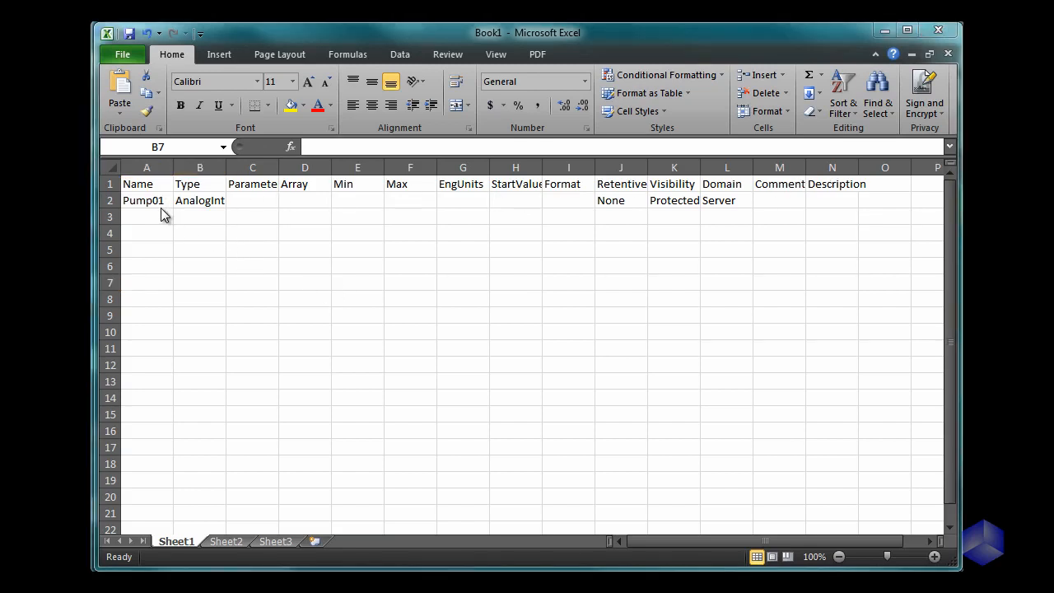
{"action": "key", "text": "alt+Tab"}
{"action": "left_click_drag", "start_coordinate": [158, 206], "coordinate": [732, 426]}
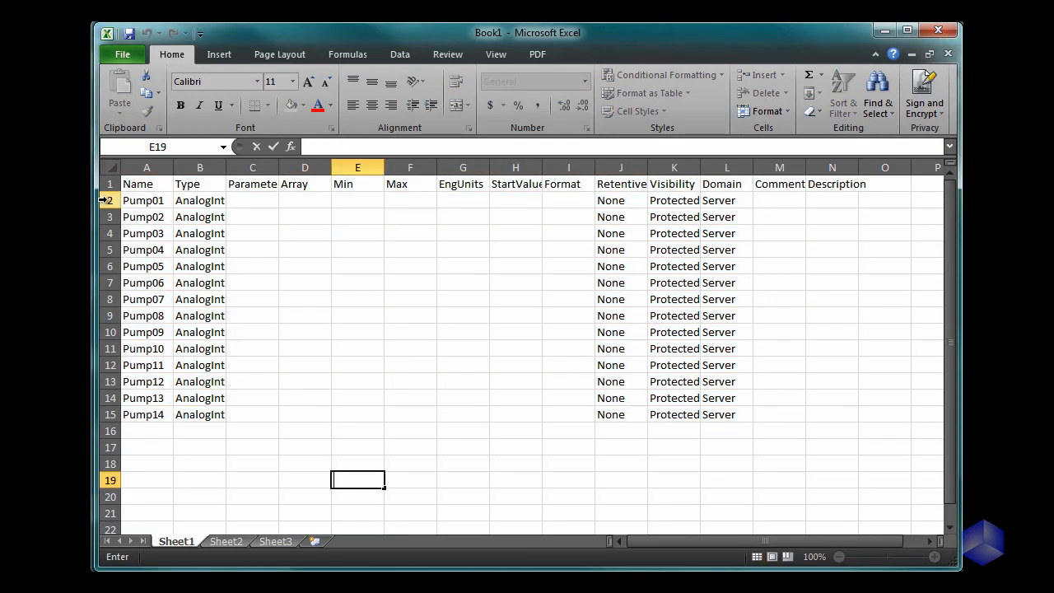
Step: Delete the Pump01 row from the sheet and copy the header together with the Pump02 to Pump14 rows
{"action": "right_click", "coordinate": [105, 201]}
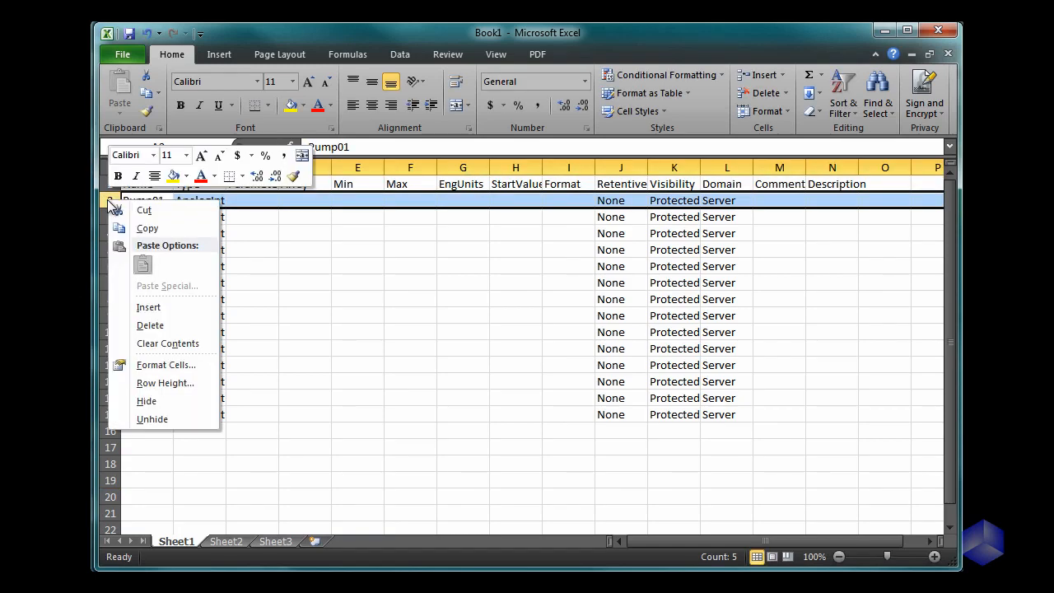
{"action": "left_click", "coordinate": [150, 325]}
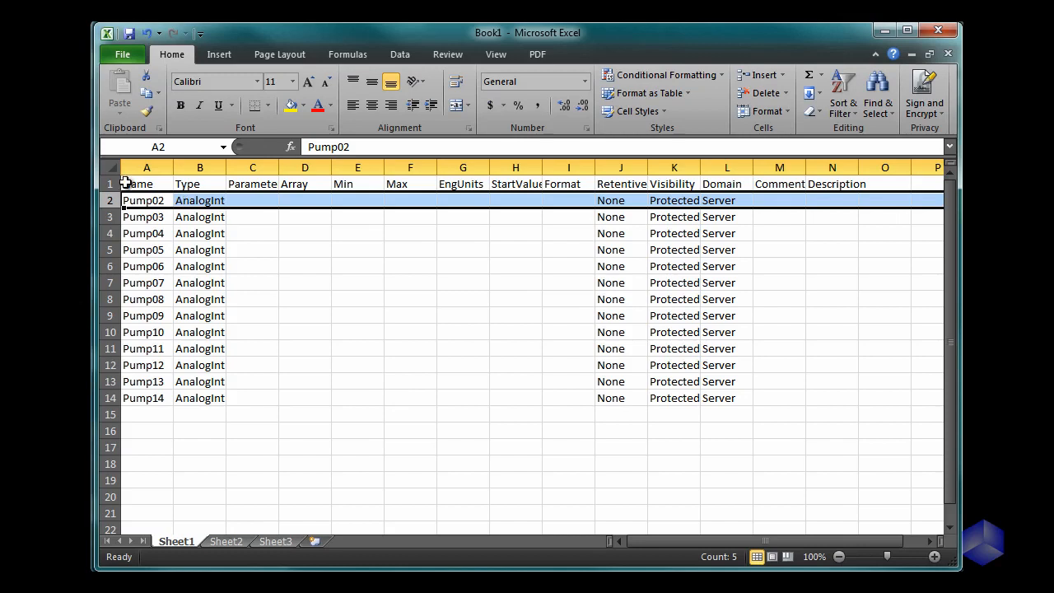
{"action": "left_click_drag", "start_coordinate": [123, 181], "coordinate": [840, 401]}
{"action": "right_click", "coordinate": [739, 352]}
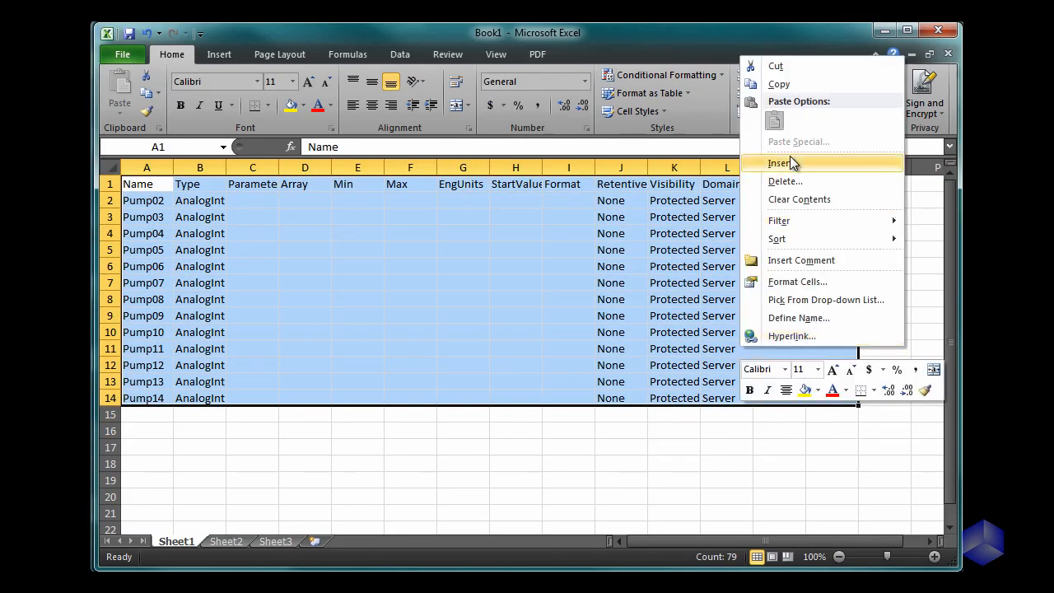
{"action": "left_click", "coordinate": [775, 84]}
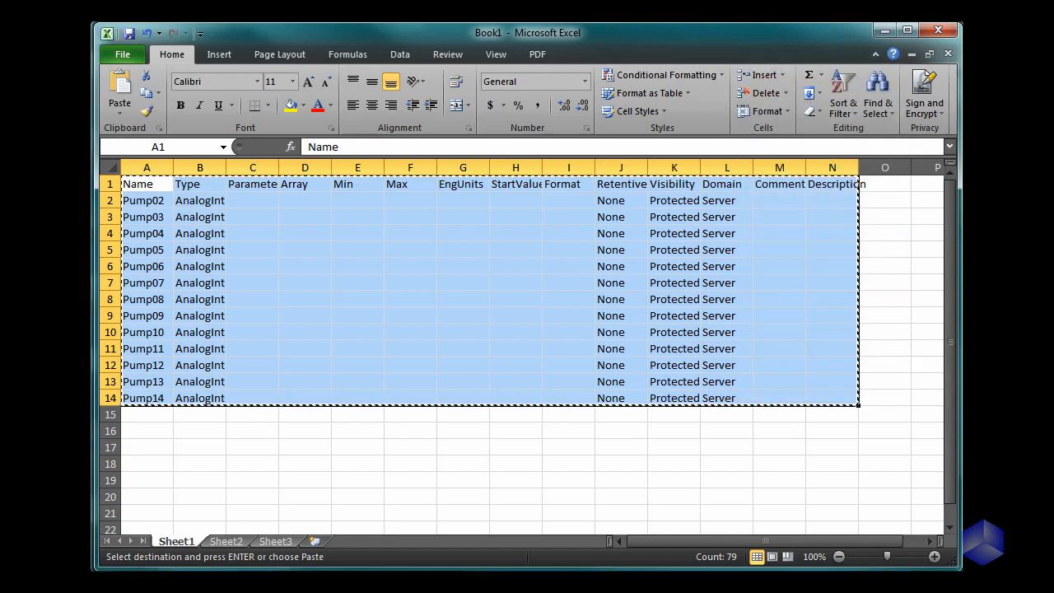
Step: Switch to FactoryStudio and paste the copied Pump02 to Pump14 rows into the tag table
{"action": "key", "text": "alt+Tab"}
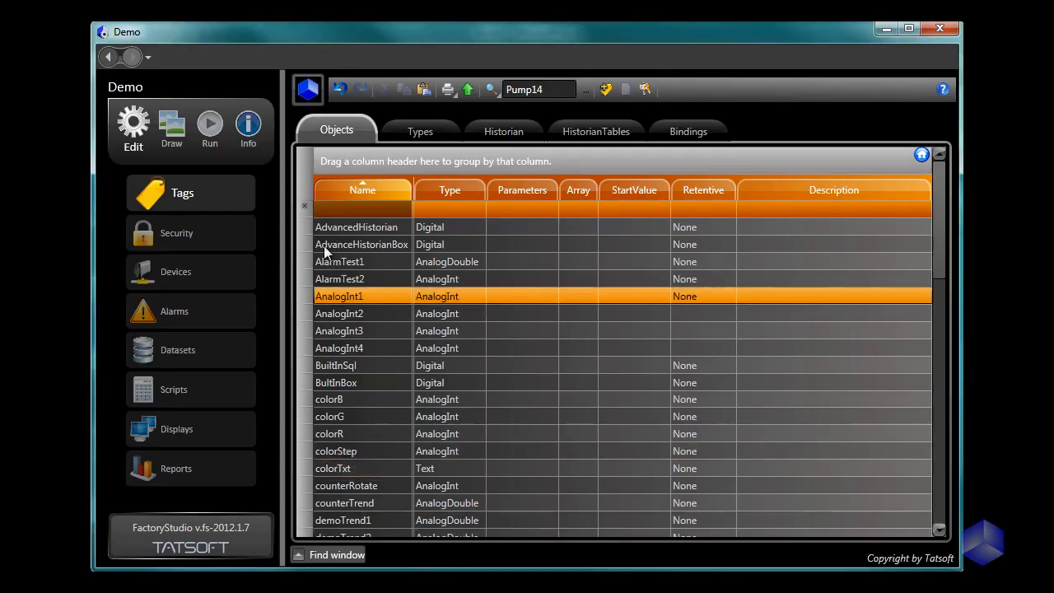
{"action": "right_click", "coordinate": [304, 210]}
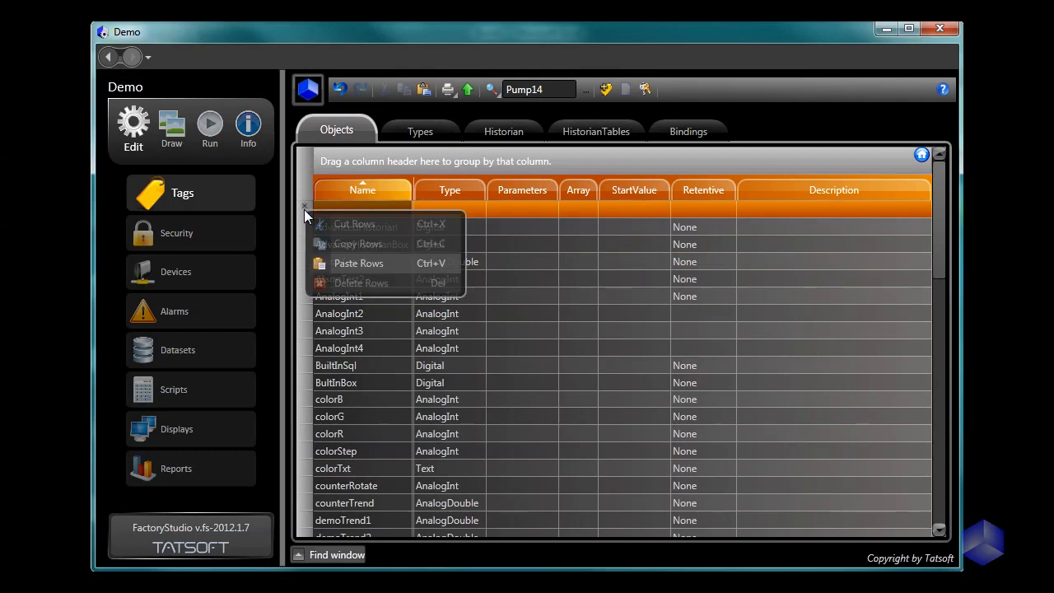
{"action": "left_click", "coordinate": [355, 266]}
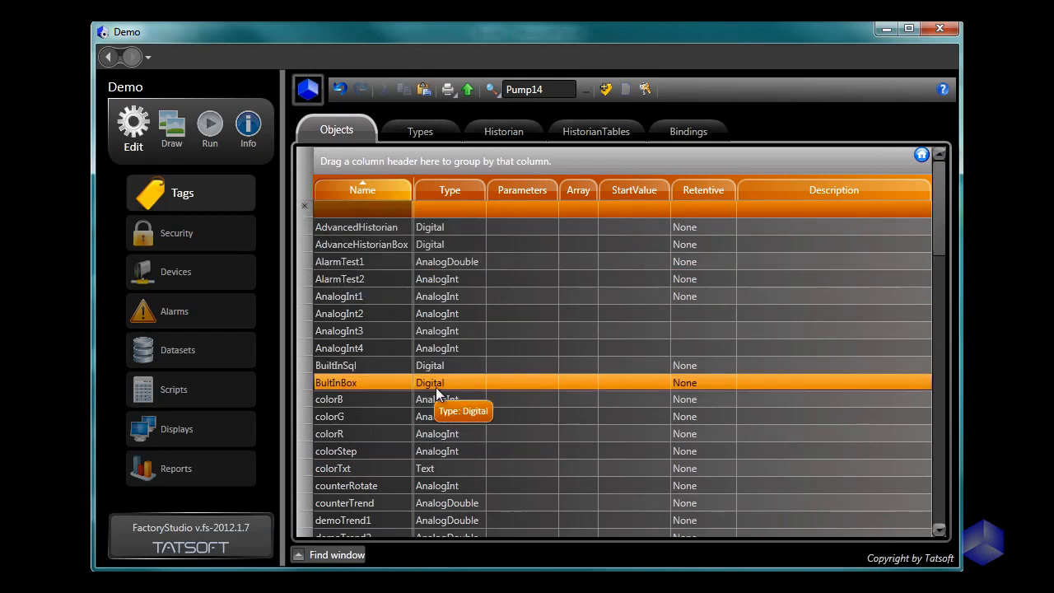
{"action": "scroll", "coordinate": [436, 387], "scroll_direction": "down", "scroll_amount": 15}
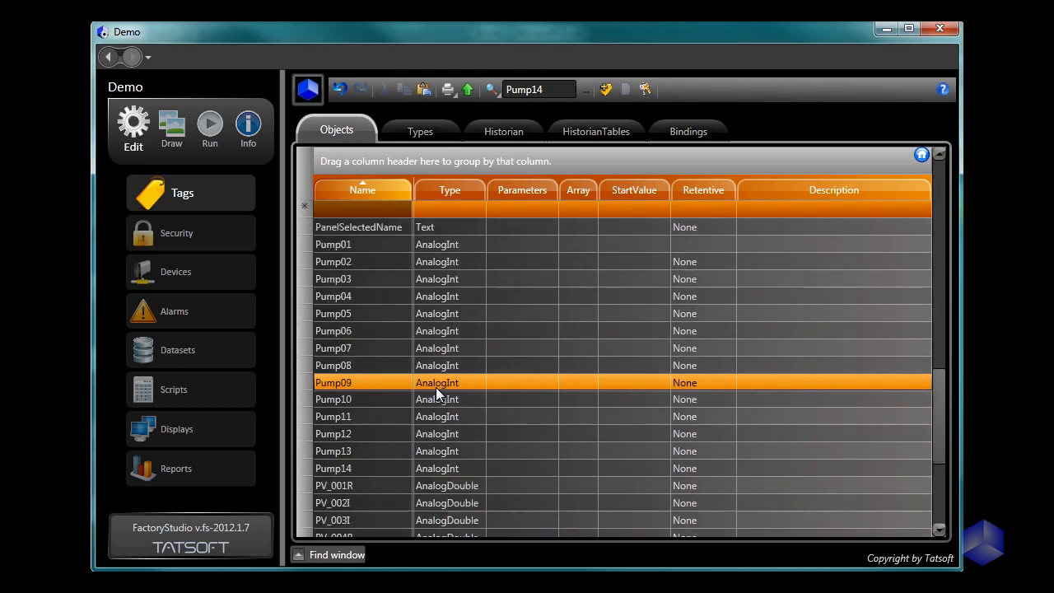
Step: Delete the tags Pump02 through Pump14 from the tag table, leaving out Pump01
{"action": "scroll", "coordinate": [436, 387], "scroll_direction": "down", "scroll_amount": 1}
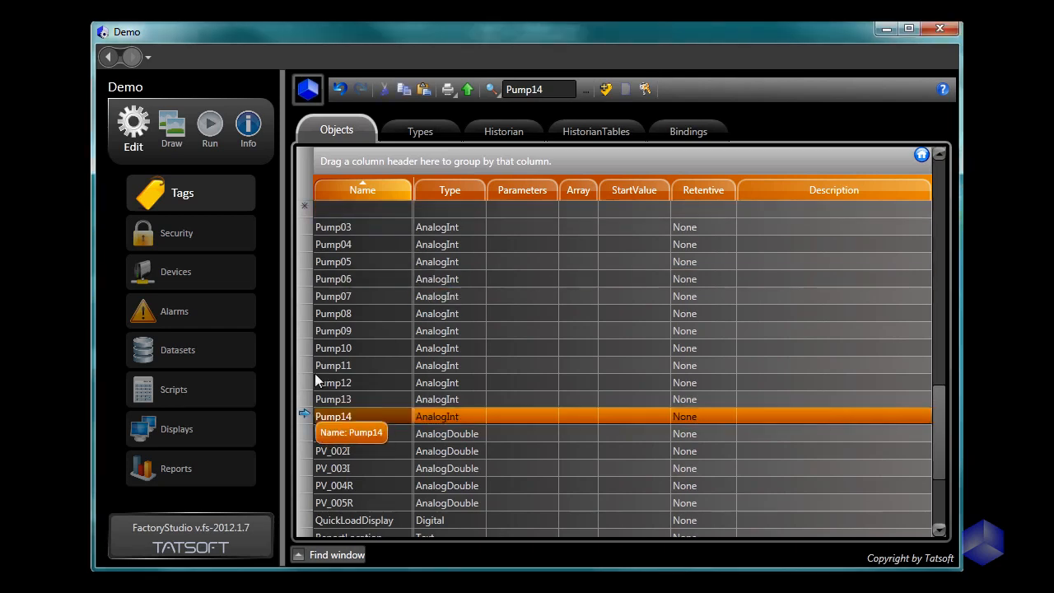
{"action": "scroll", "coordinate": [313, 351], "scroll_direction": "up", "scroll_amount": 3}
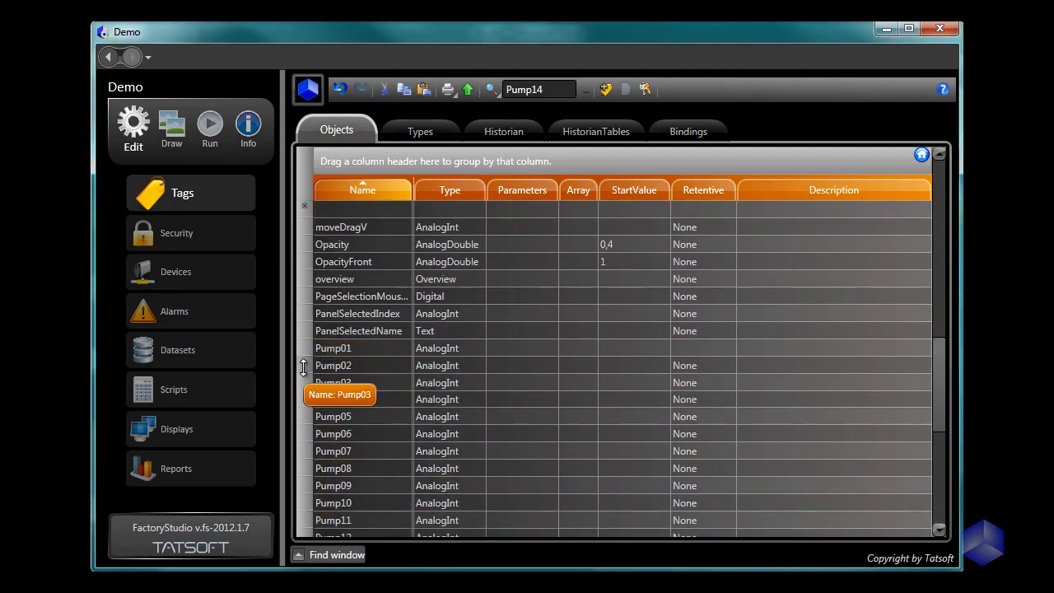
{"action": "left_click", "coordinate": [303, 368], "text": "shift"}
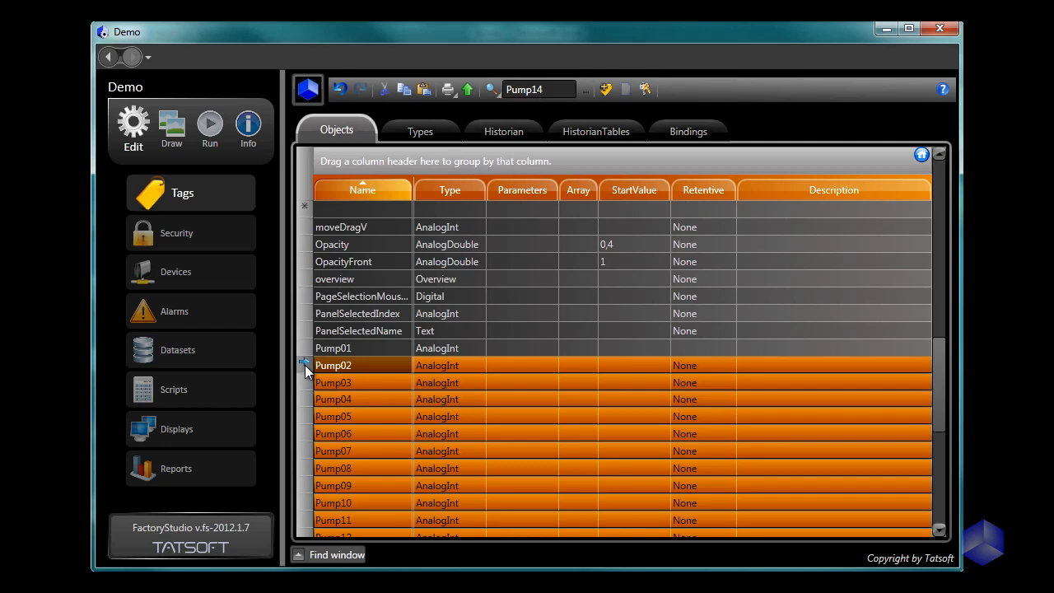
{"action": "right_click", "coordinate": [349, 366]}
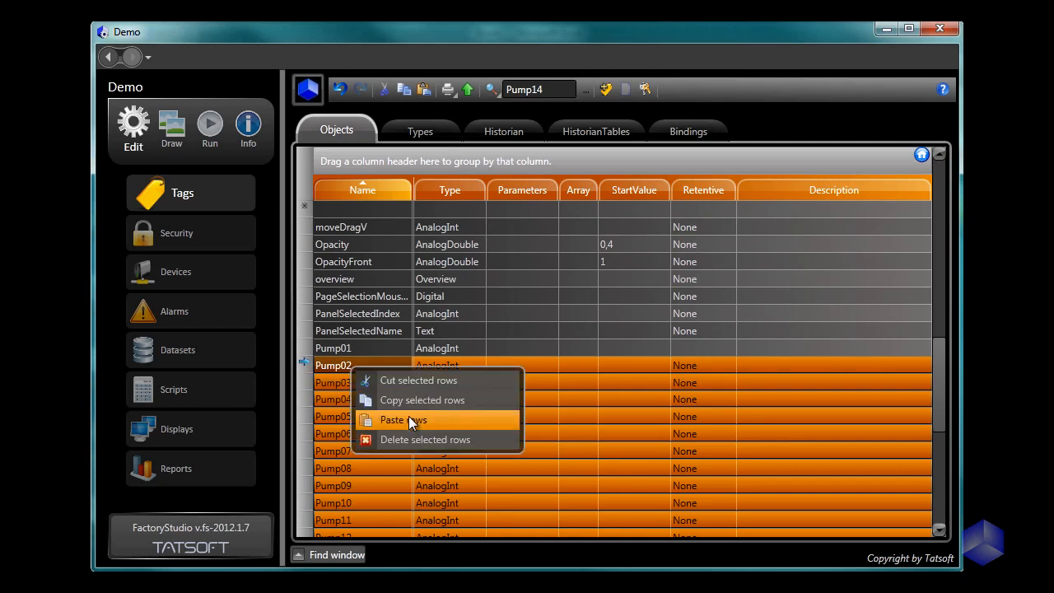
{"action": "left_click", "coordinate": [405, 437]}
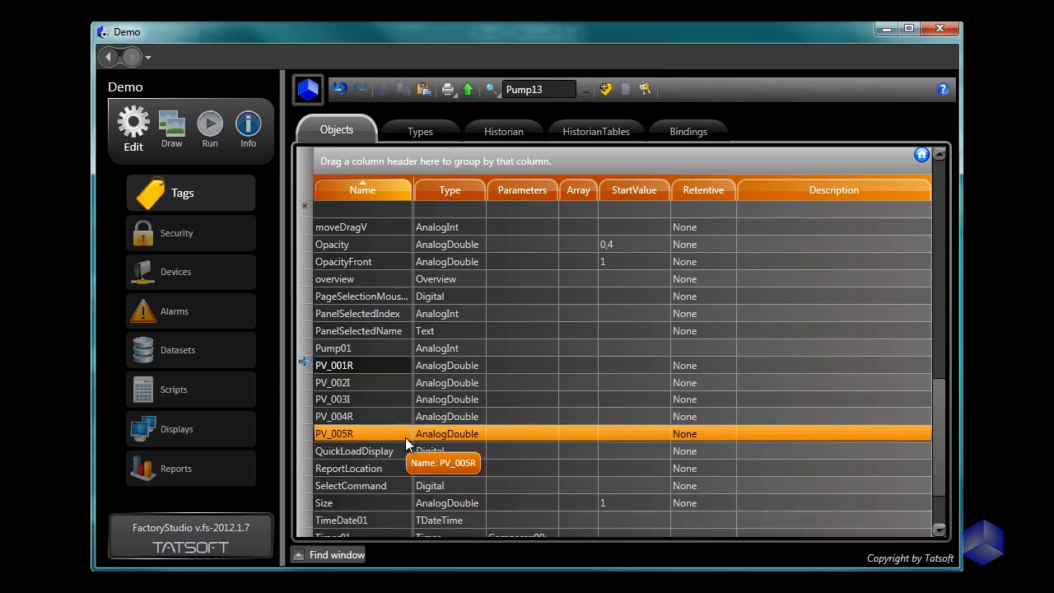
Step: Switch to Excel and save the pump sheet as the comma-delimited CSV file PumpTags.csv in My Documents, replacing the existing file
{"action": "left_click", "coordinate": [393, 583]}
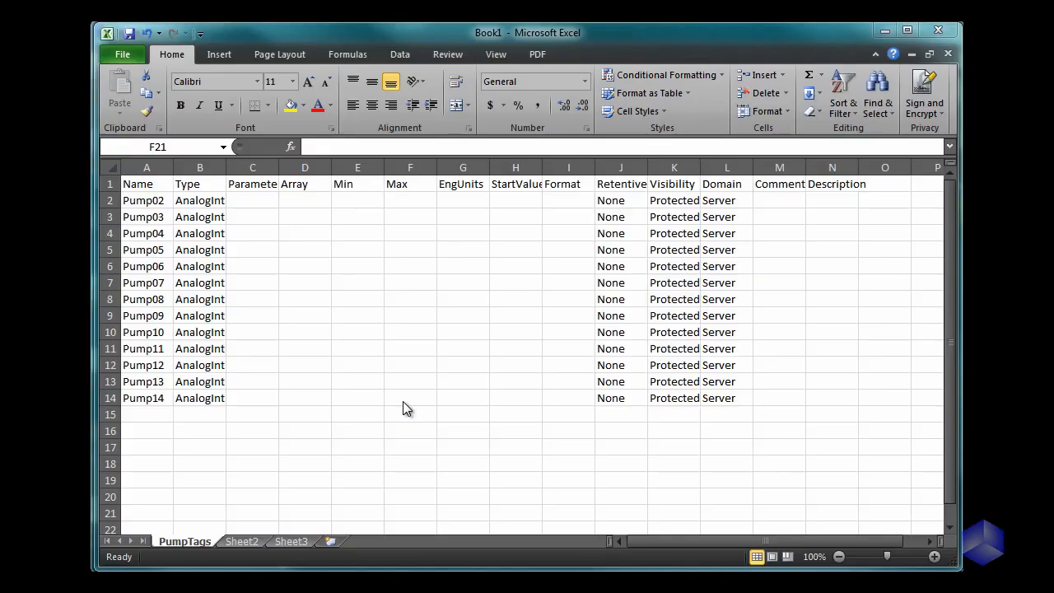
{"action": "left_click", "coordinate": [122, 56]}
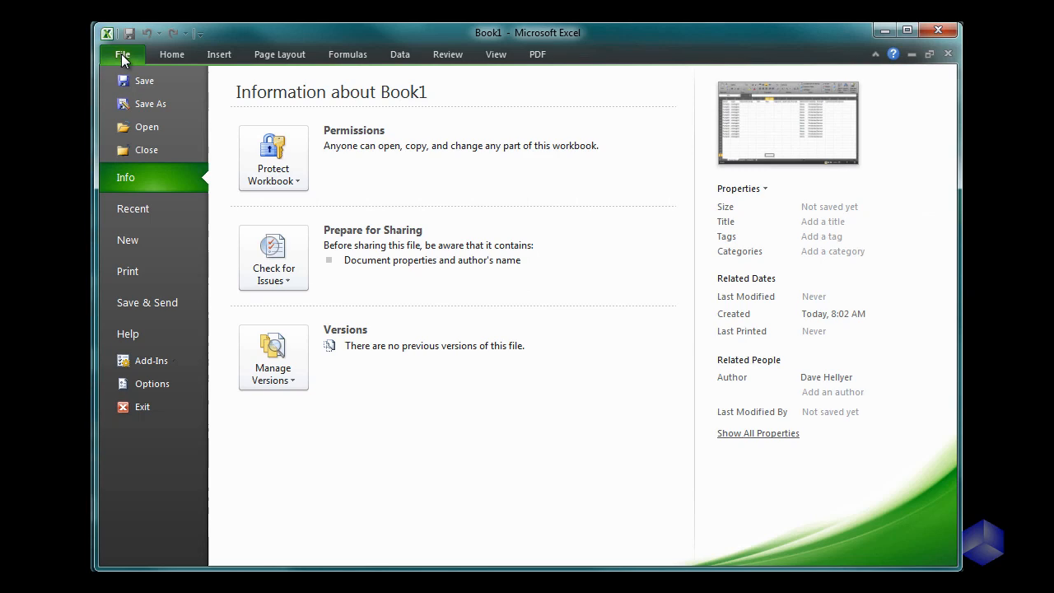
{"action": "left_click", "coordinate": [155, 105]}
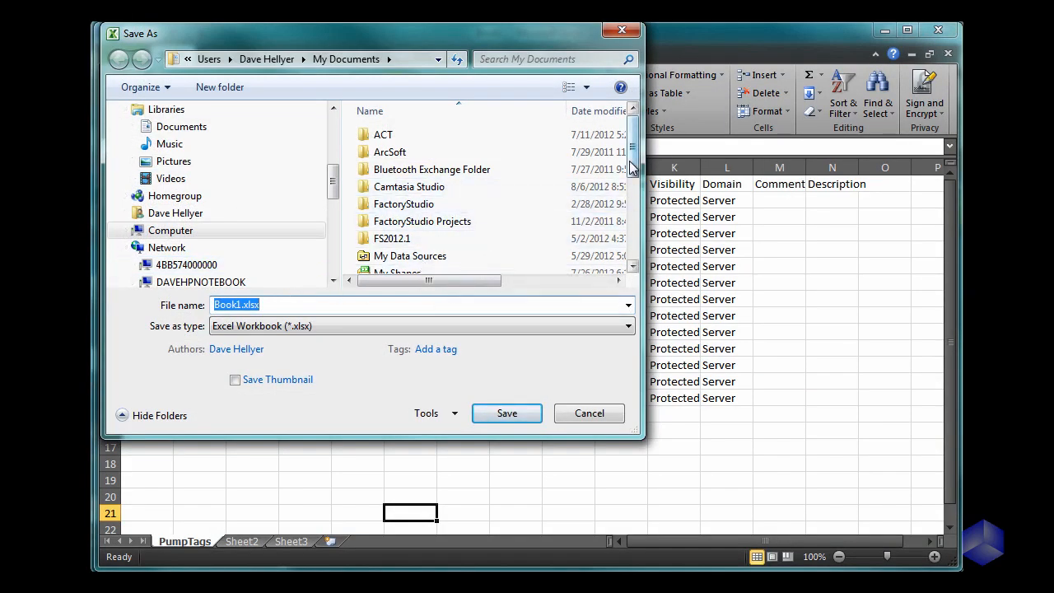
{"action": "left_click_drag", "start_coordinate": [629, 160], "coordinate": [630, 262]}
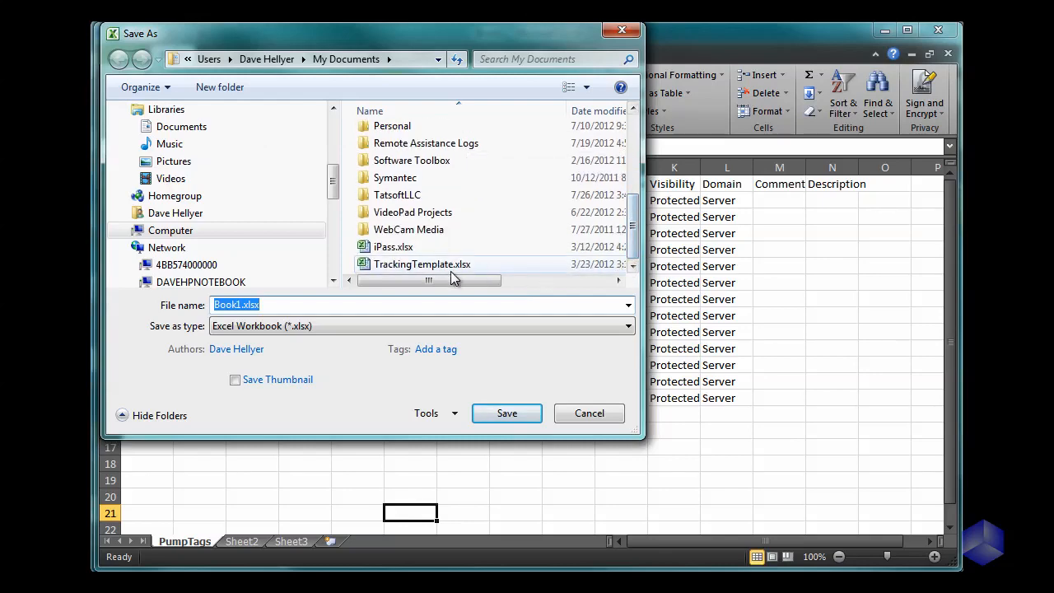
{"action": "left_click", "coordinate": [469, 328]}
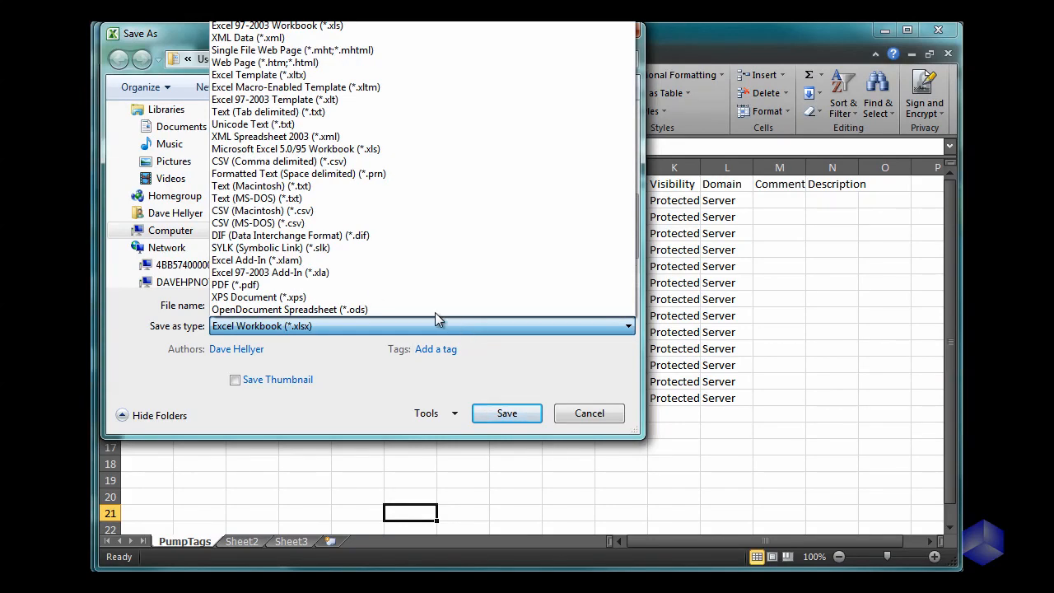
{"action": "left_click", "coordinate": [321, 165]}
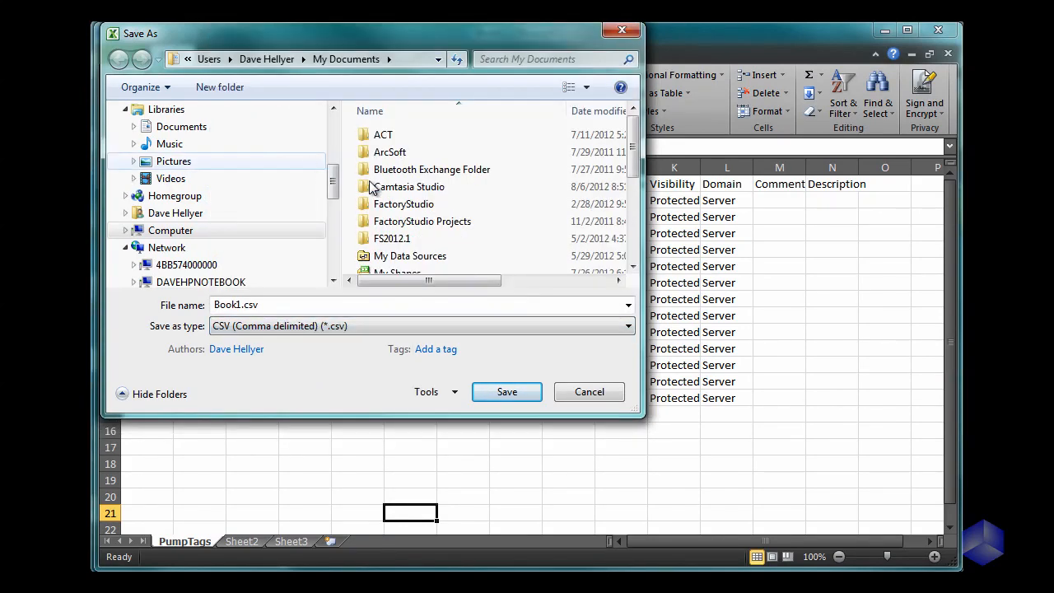
{"action": "left_click_drag", "start_coordinate": [631, 152], "coordinate": [633, 227]}
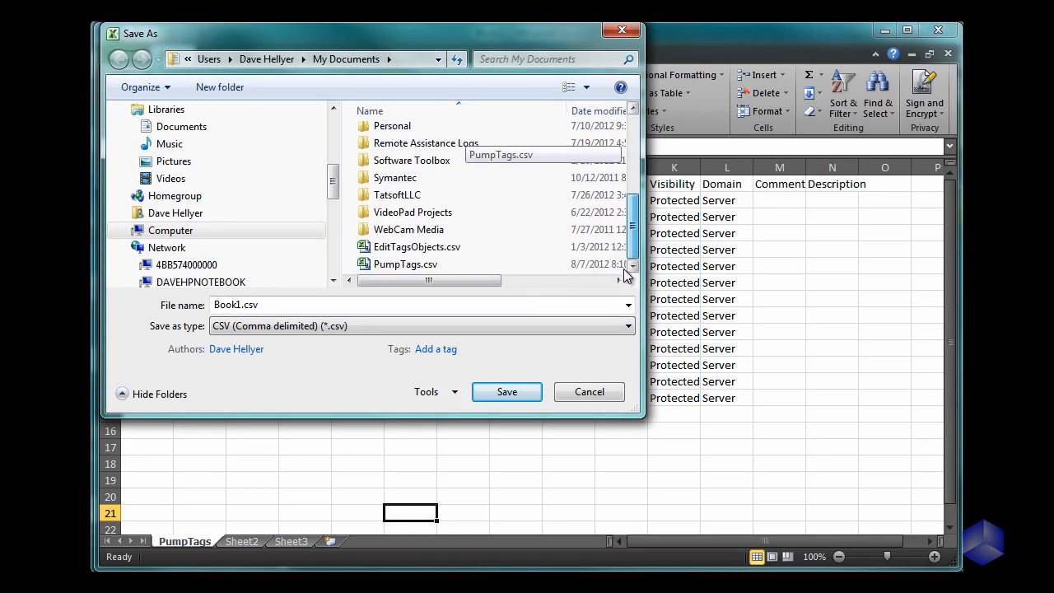
{"action": "left_click", "coordinate": [404, 264]}
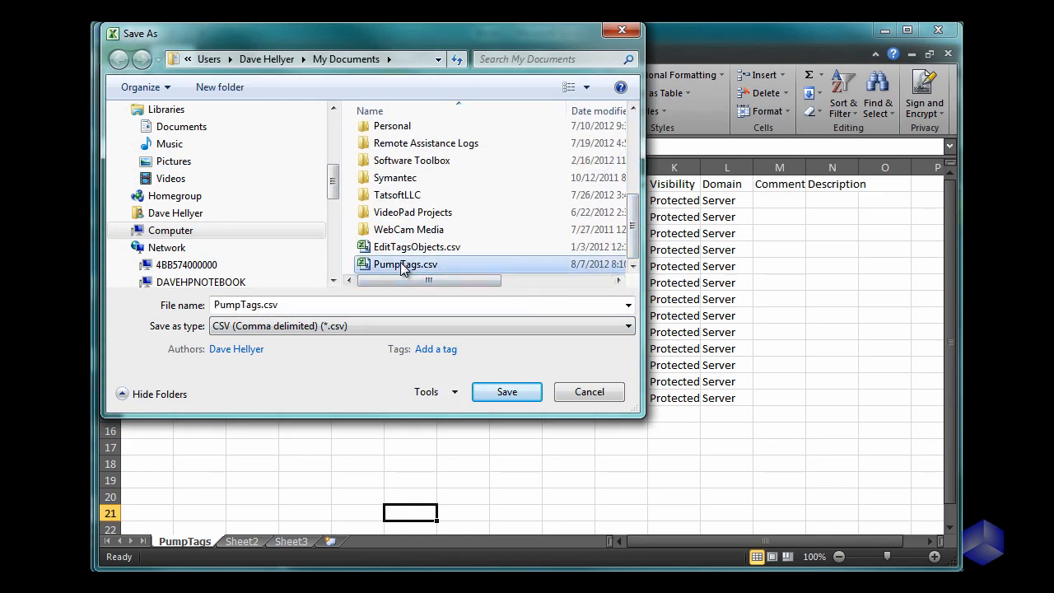
{"action": "left_click", "coordinate": [498, 393]}
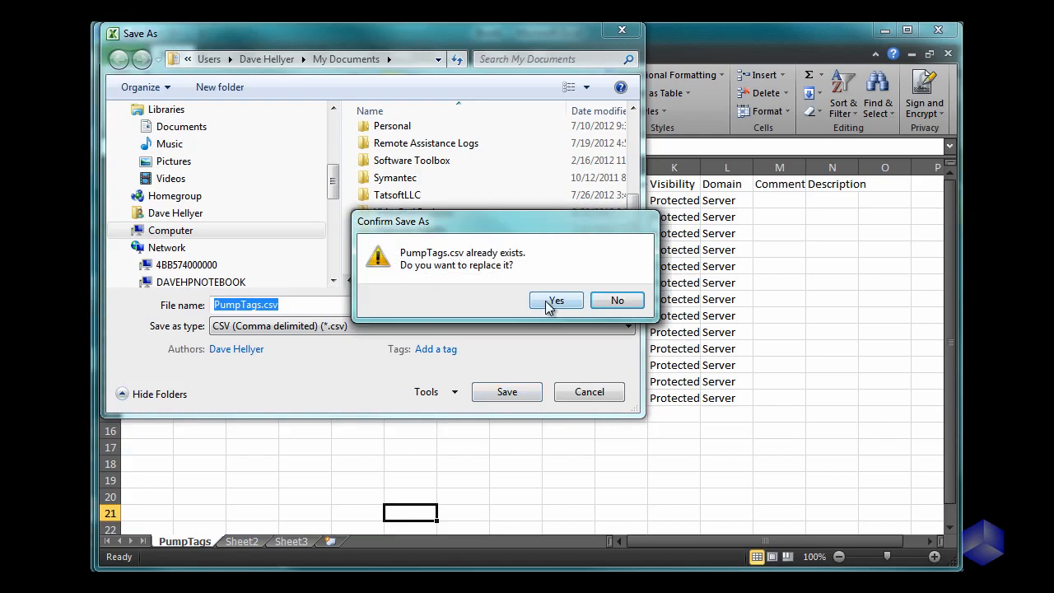
{"action": "left_click", "coordinate": [549, 301]}
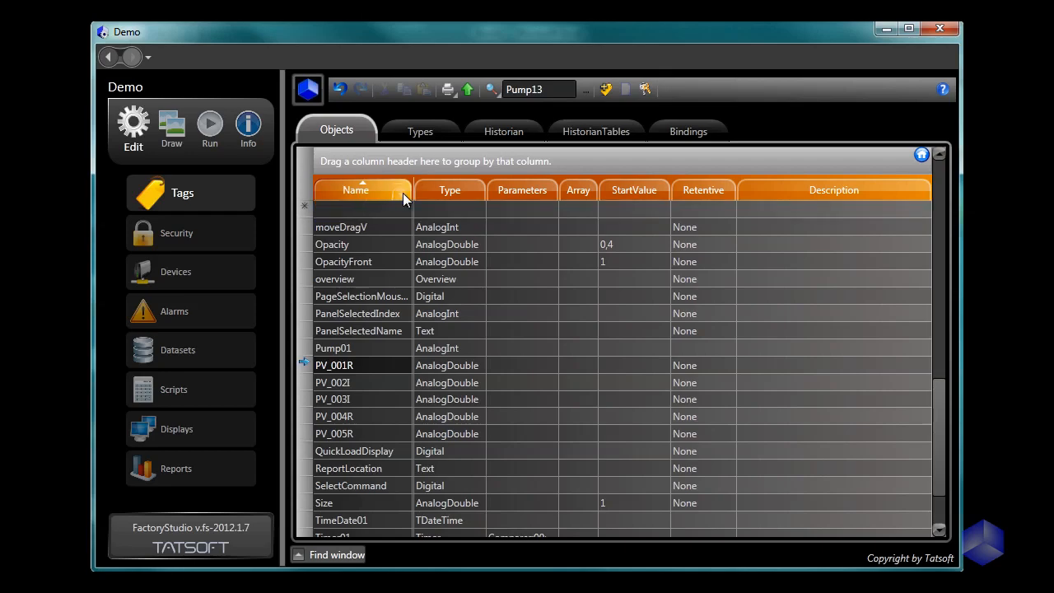
Step: Switch to FactoryStudio and import PumpTags.csv from the Documents library into the tag table
{"action": "left_click", "coordinate": [467, 89]}
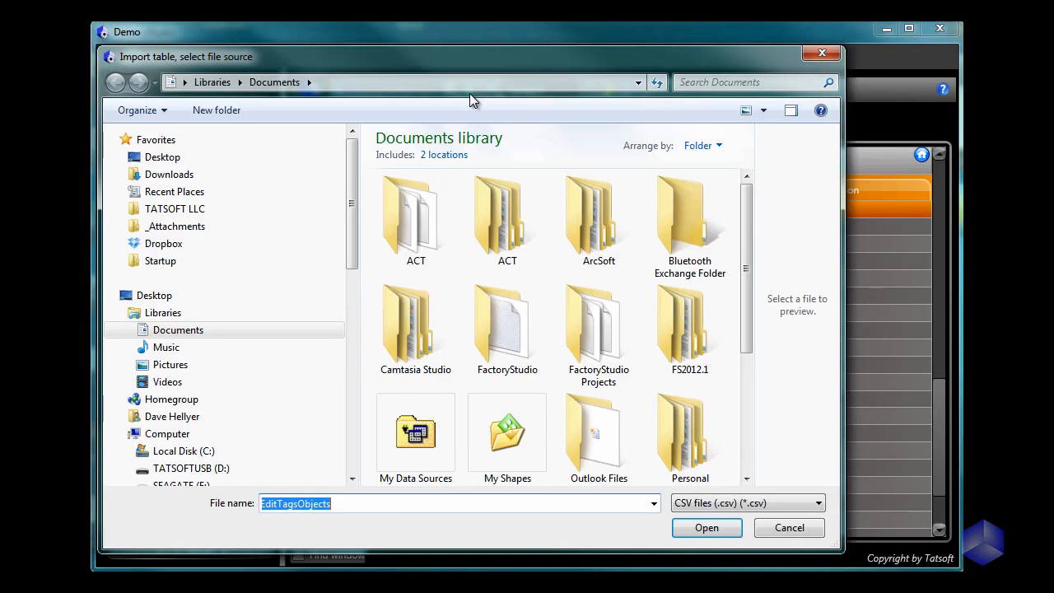
{"action": "left_click_drag", "start_coordinate": [748, 337], "coordinate": [744, 470]}
{"action": "left_click", "coordinate": [747, 476]}
{"action": "left_click", "coordinate": [705, 446]}
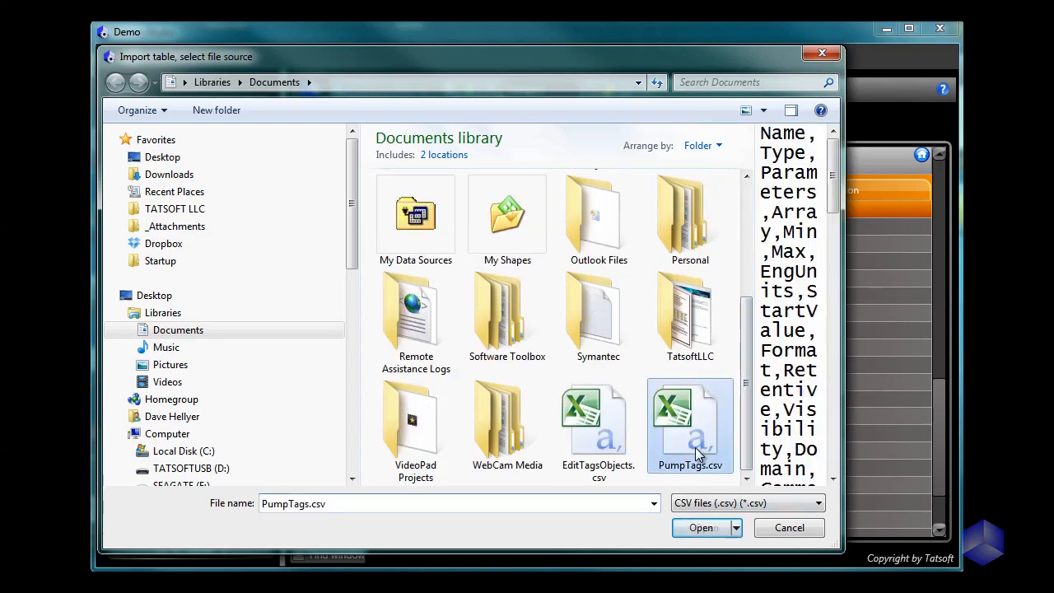
{"action": "left_click", "coordinate": [692, 531]}
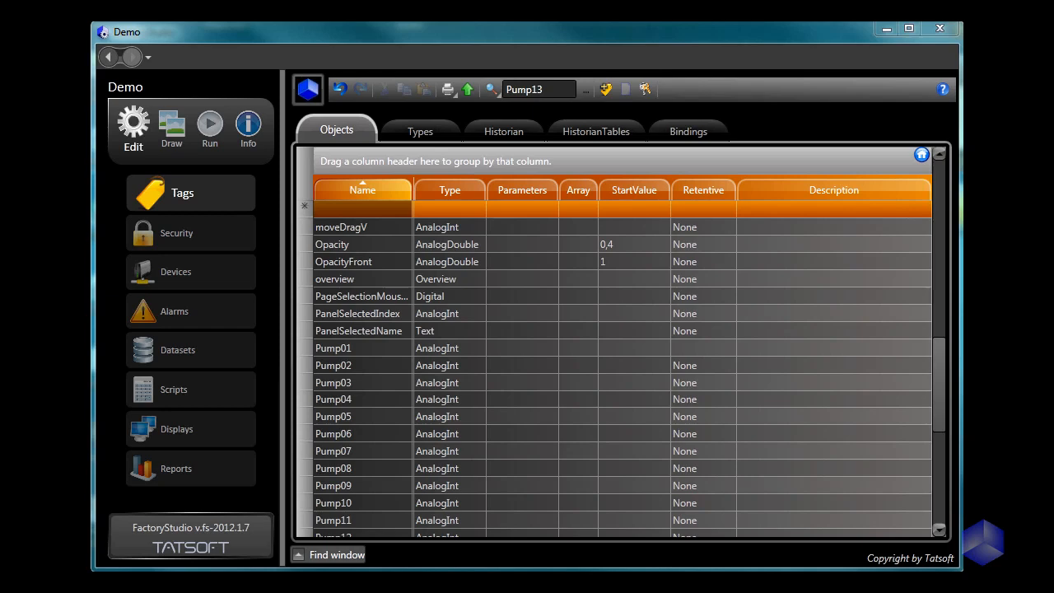
Step: Go to the drawing environment and create a new display named Page2
{"action": "left_click", "coordinate": [175, 136]}
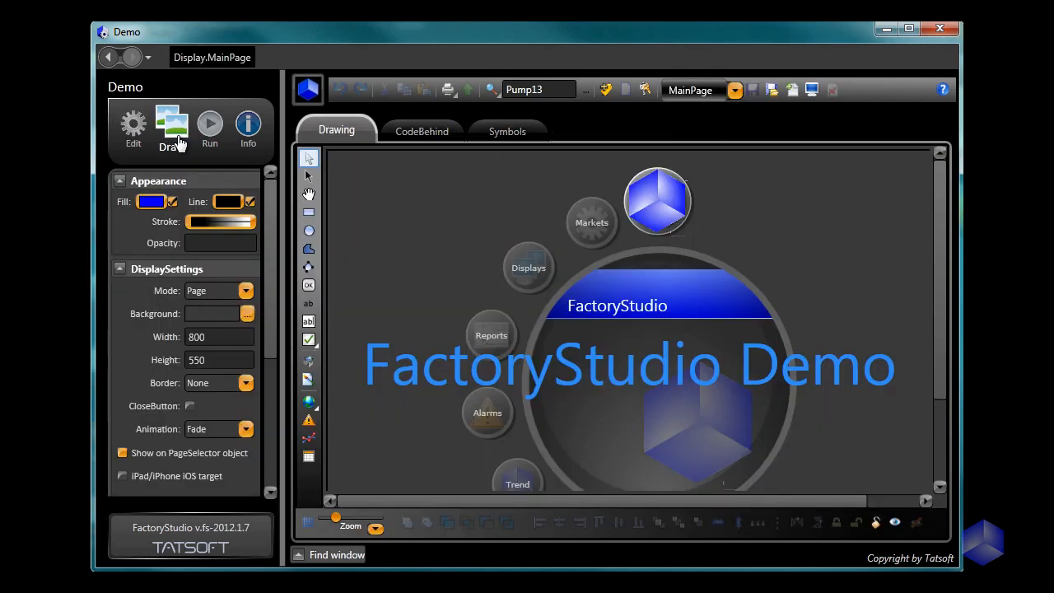
{"action": "left_click", "coordinate": [791, 90]}
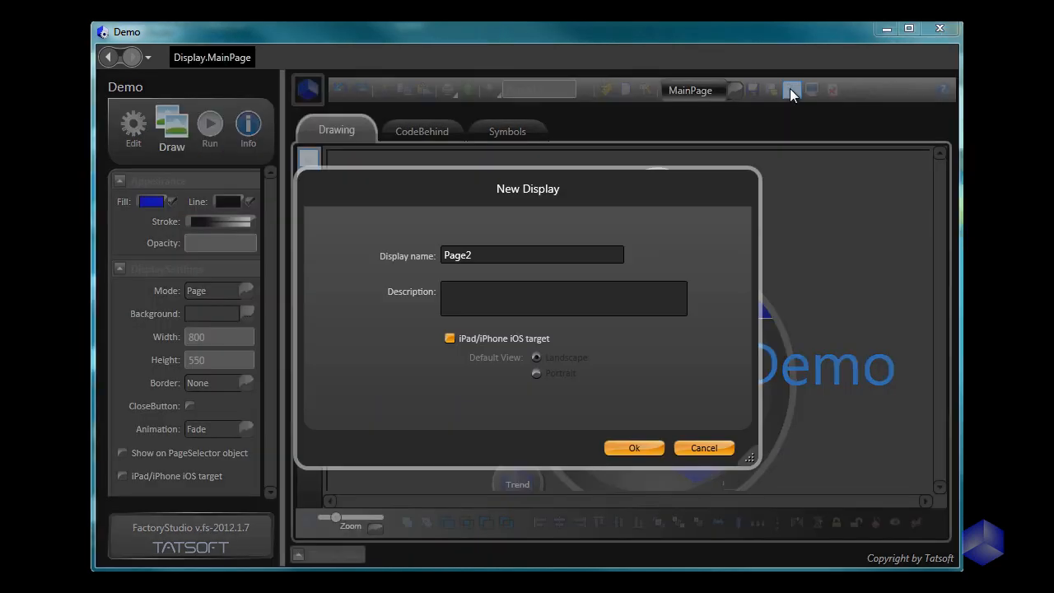
{"action": "left_click", "coordinate": [631, 447]}
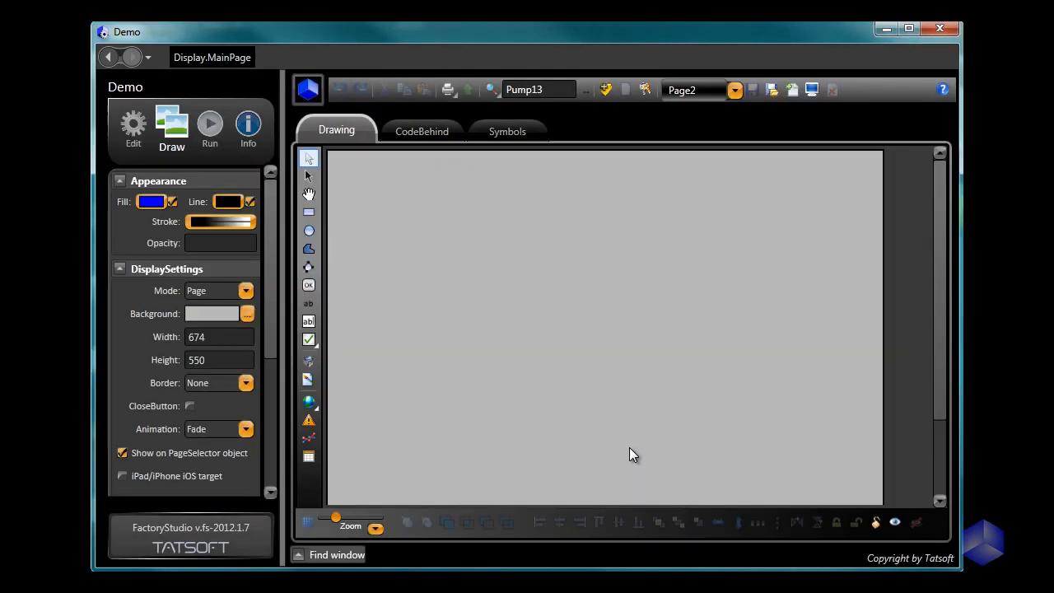
Step: Draw a tall rectangle about 72 wide and 211 high near the upper-left corner of the Page2 canvas
{"action": "left_click", "coordinate": [308, 214]}
{"action": "left_click_drag", "start_coordinate": [351, 172], "coordinate": [412, 349]}
{"action": "key", "text": "Escape"}
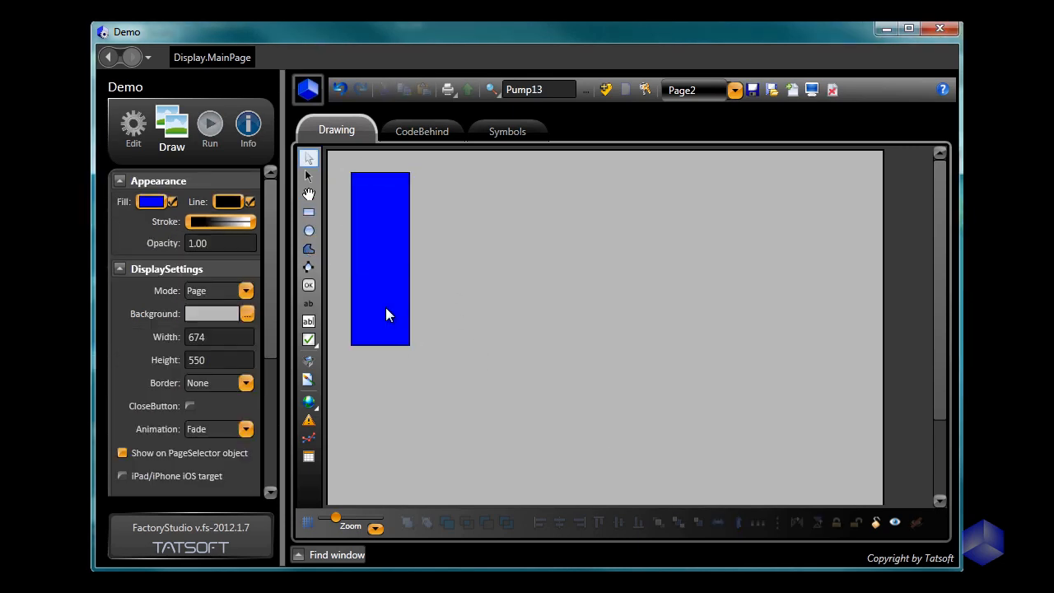
Step: Add a Bargraph dynamic to the tall rectangle with the expression Tag.Pump01
{"action": "left_click", "coordinate": [389, 316]}
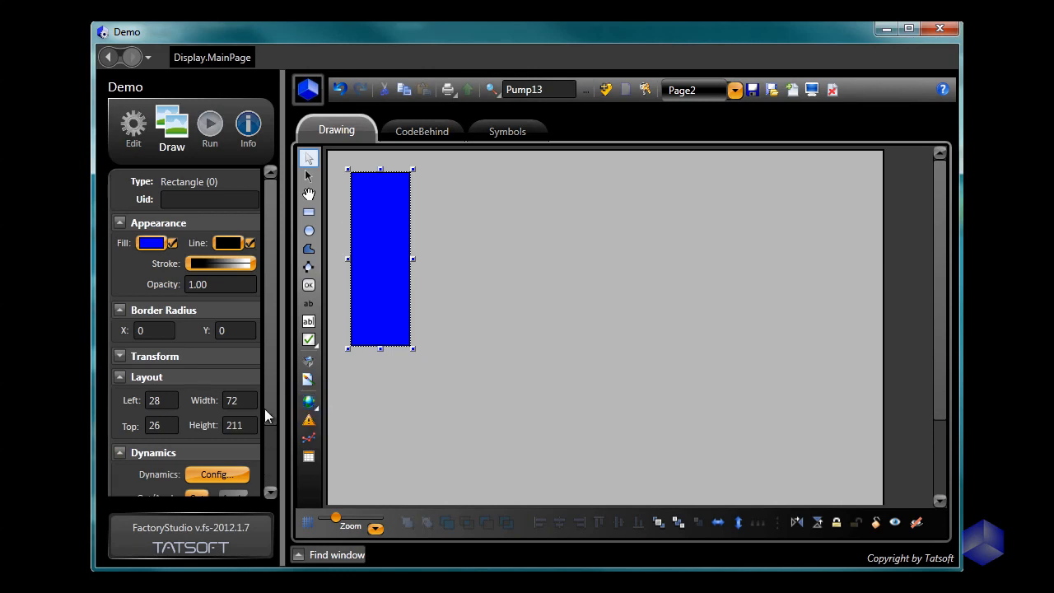
{"action": "scroll", "coordinate": [268, 391], "scroll_direction": "down", "scroll_amount": 2}
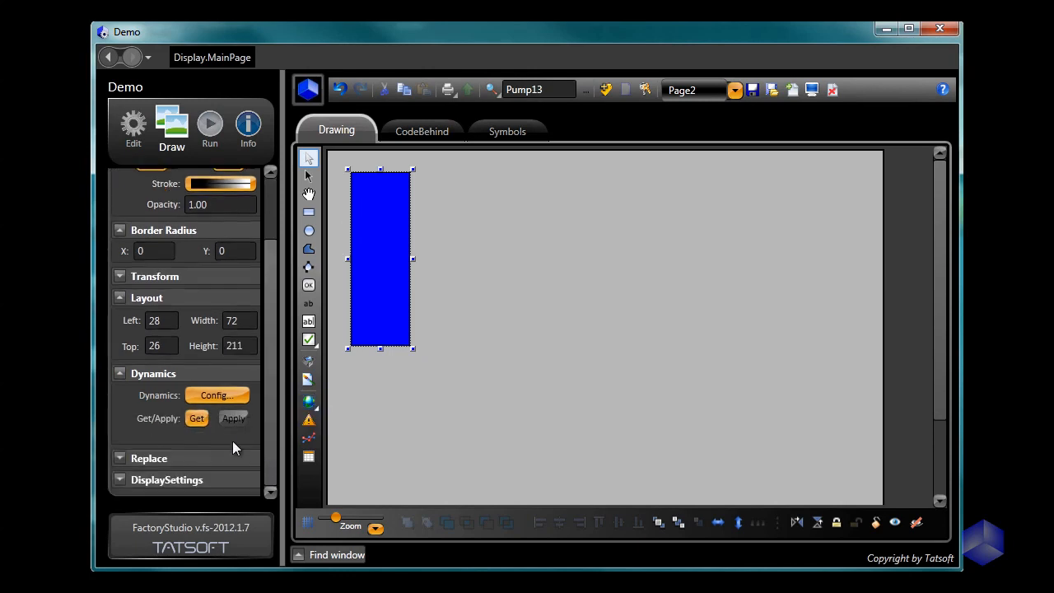
{"action": "left_click", "coordinate": [222, 395]}
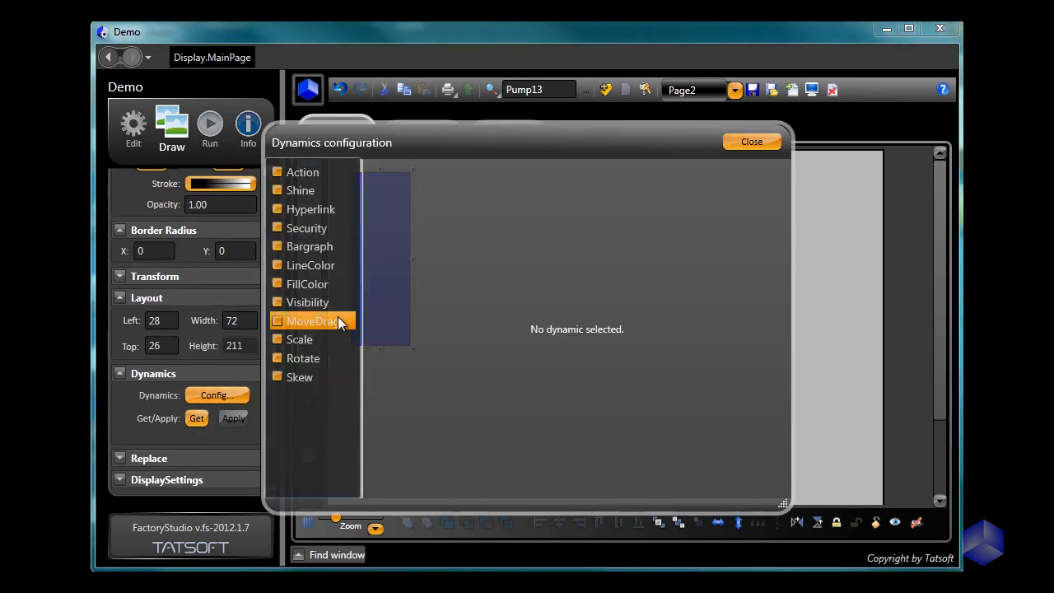
{"action": "left_click", "coordinate": [276, 246]}
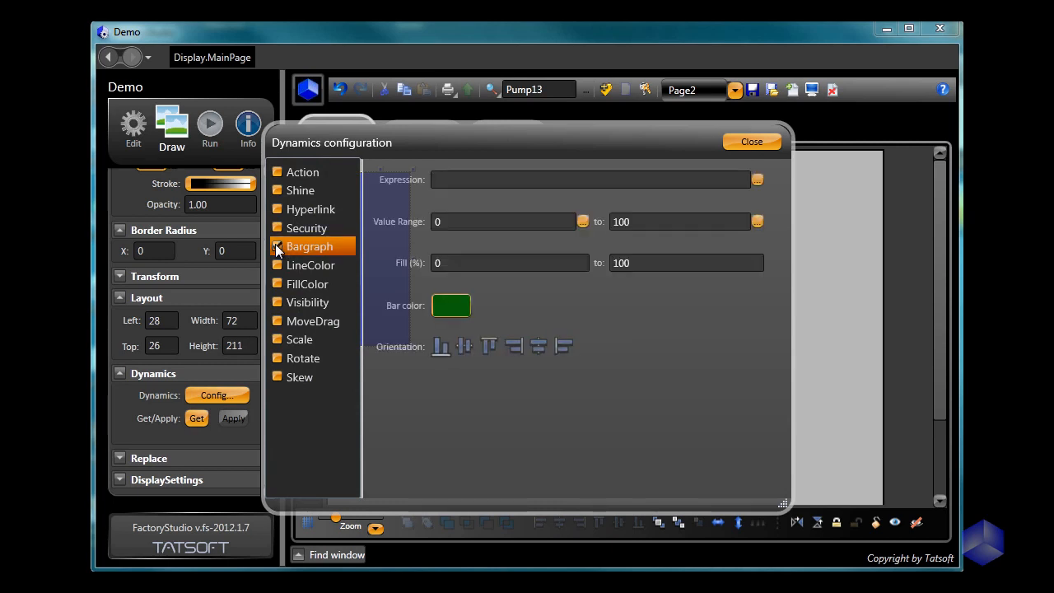
{"action": "left_click", "coordinate": [469, 181]}
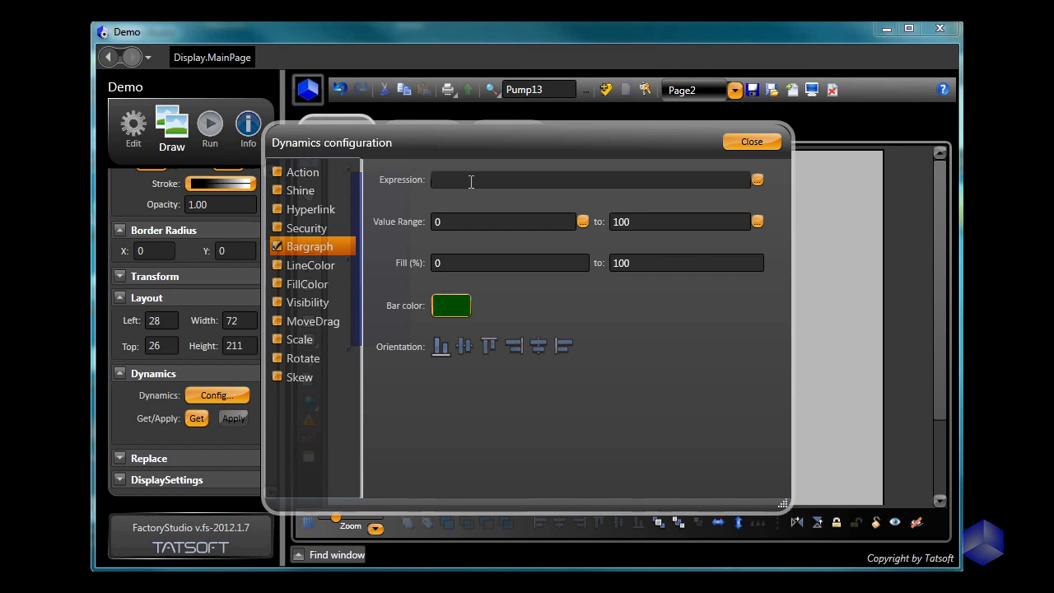
{"action": "type", "text": "t"}
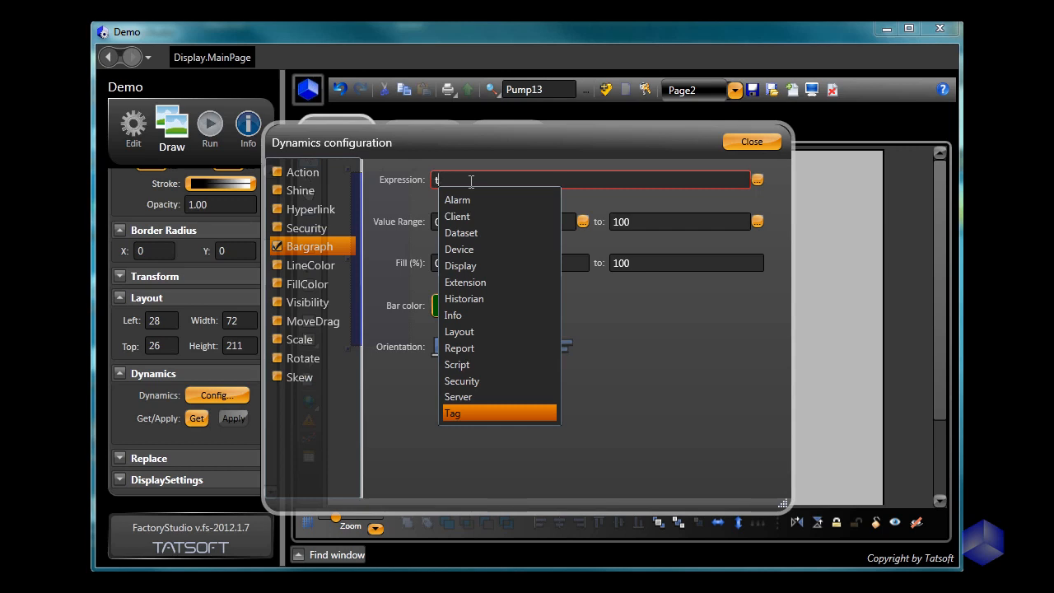
{"action": "type", "text": "ag."}
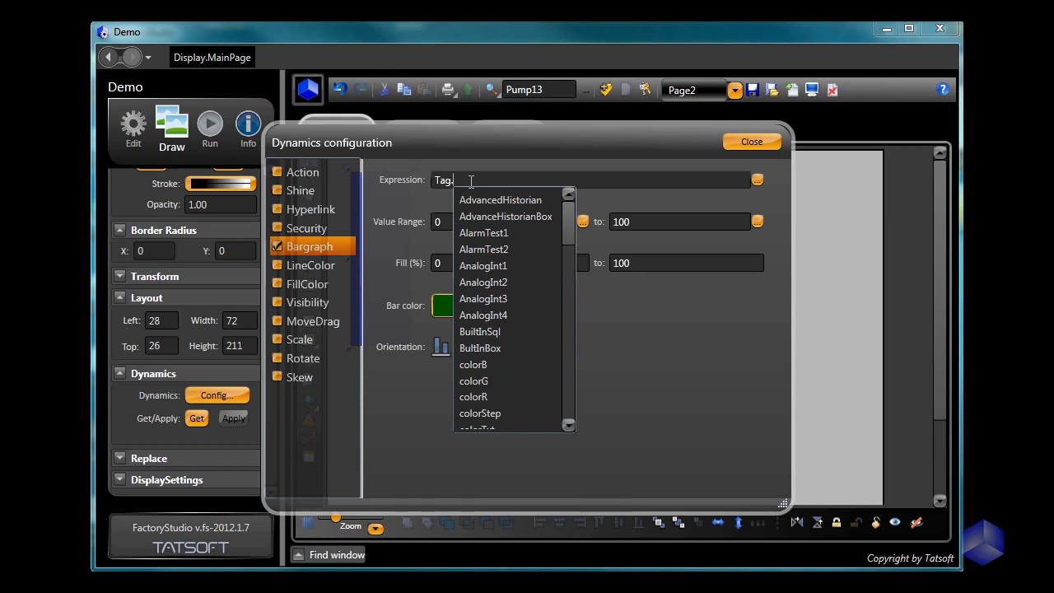
{"action": "type", "text": "P"}
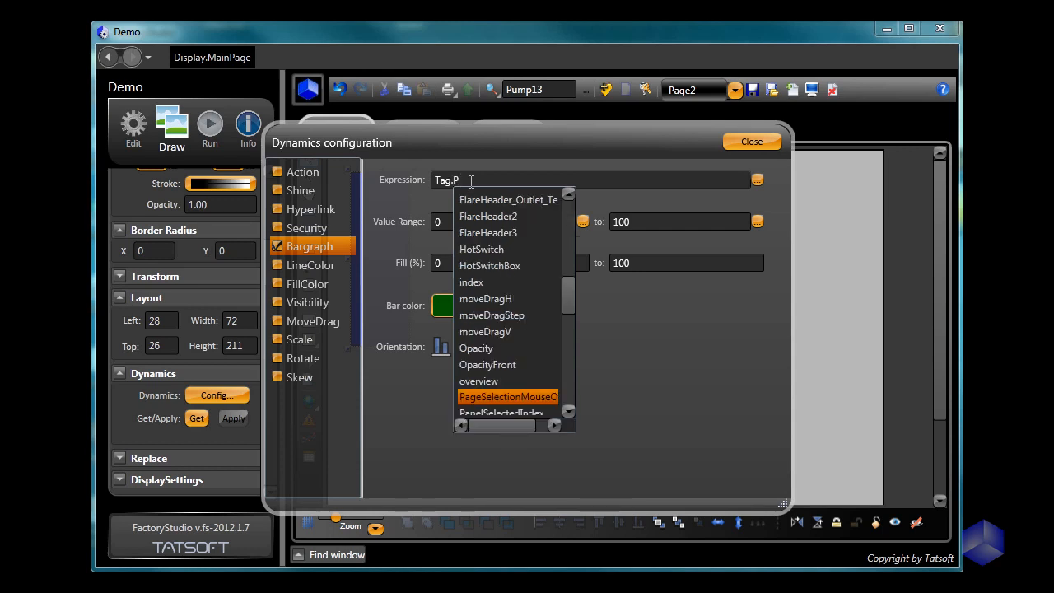
{"action": "type", "text": "u"}
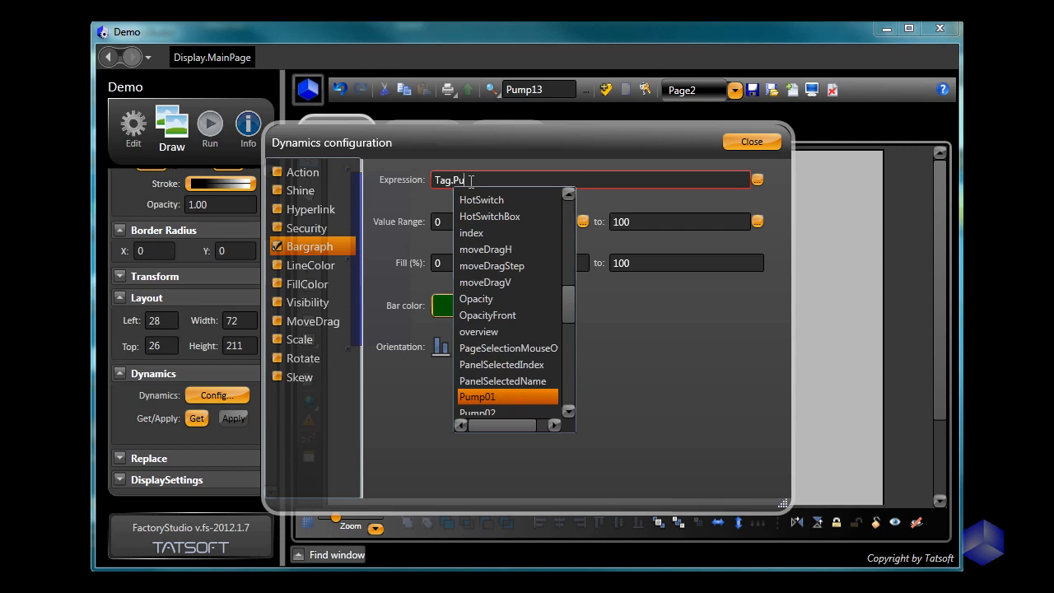
{"action": "key", "text": "Return"}
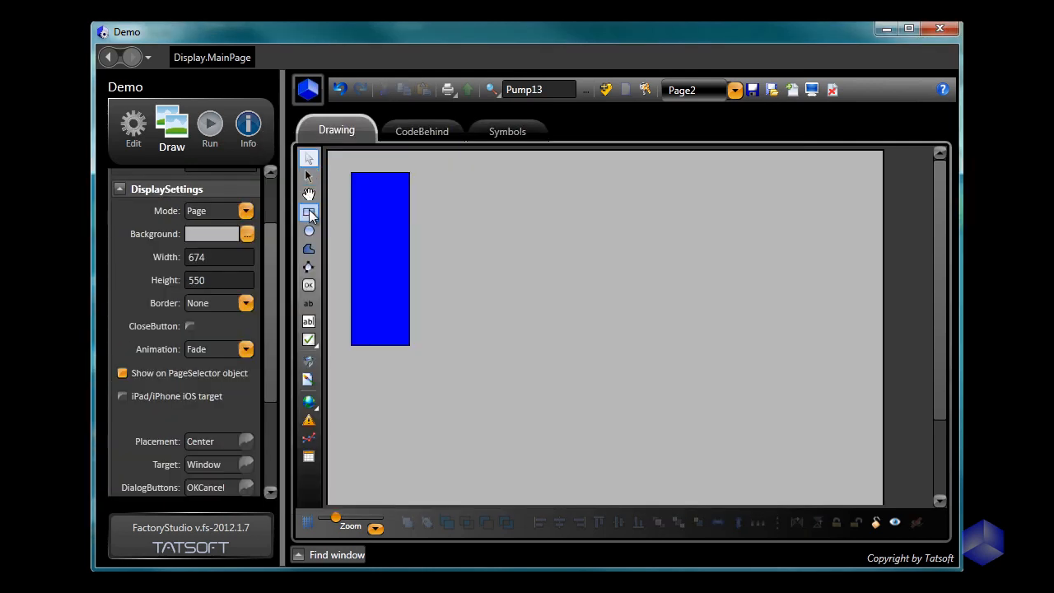
Step: Draw a small rectangle about 38 wide and 12 high just right of the tall rectangle's lower end and select it
{"action": "left_click", "coordinate": [309, 213]}
{"action": "left_click_drag", "start_coordinate": [425, 334], "coordinate": [457, 344]}
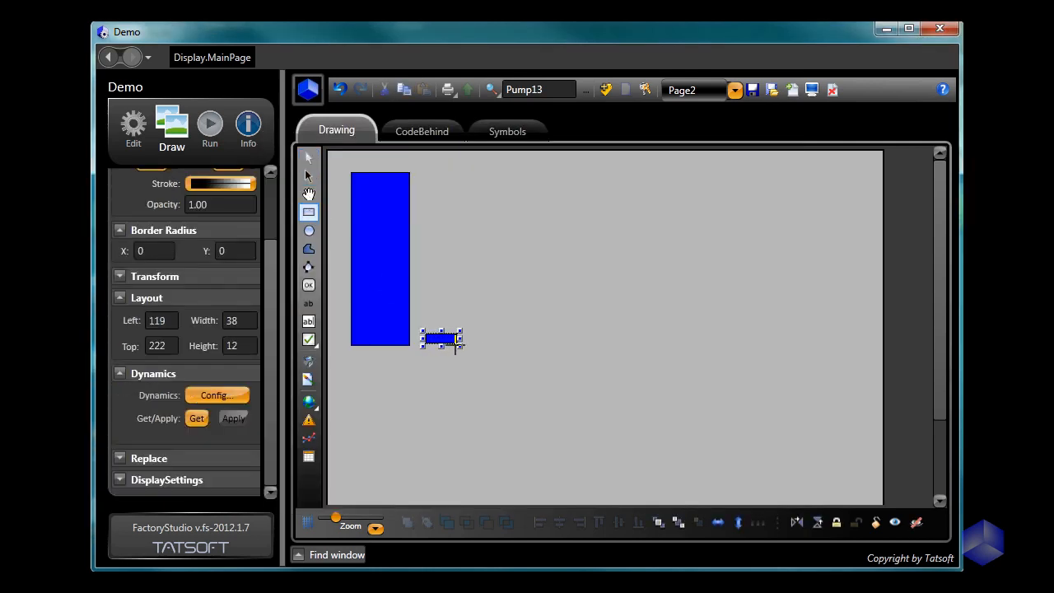
{"action": "left_click", "coordinate": [454, 357]}
{"action": "left_click", "coordinate": [444, 340]}
Step: Add a MoveDrag dynamic to the small rectangle with the vertical move expression Tag.Pump01, then deselect it
{"action": "left_click", "coordinate": [222, 403]}
{"action": "left_click", "coordinate": [278, 323]}
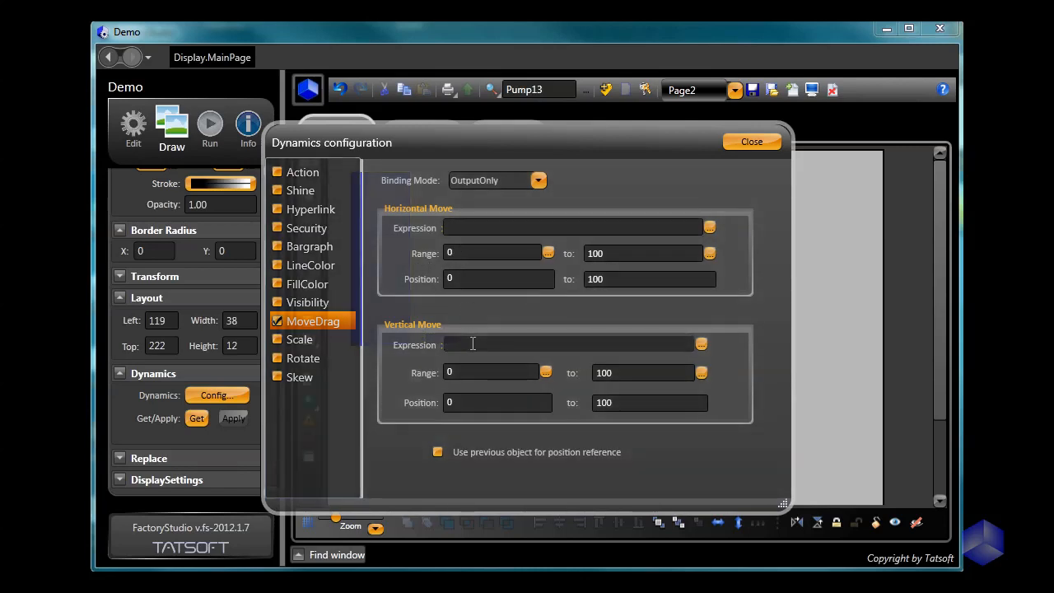
{"action": "left_click", "coordinate": [473, 342]}
{"action": "type", "text": "t"}
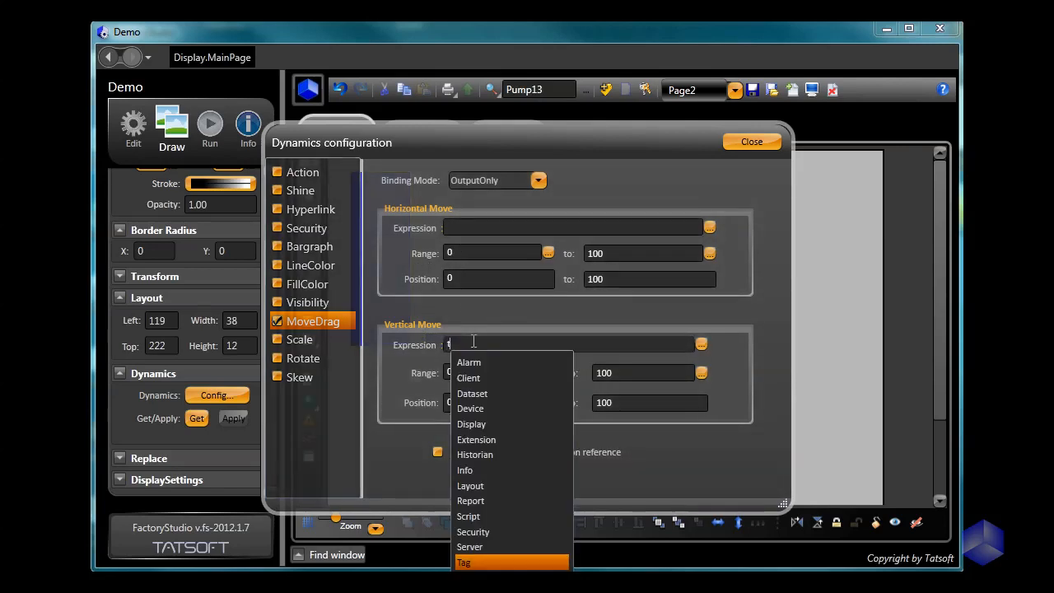
{"action": "type", "text": "ag.P"}
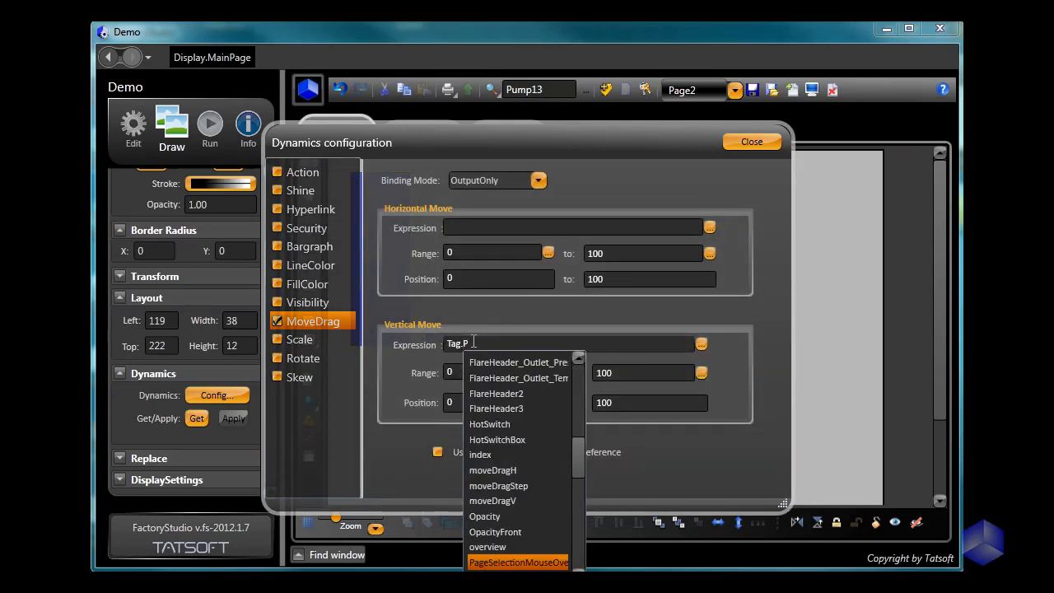
{"action": "type", "text": "U"}
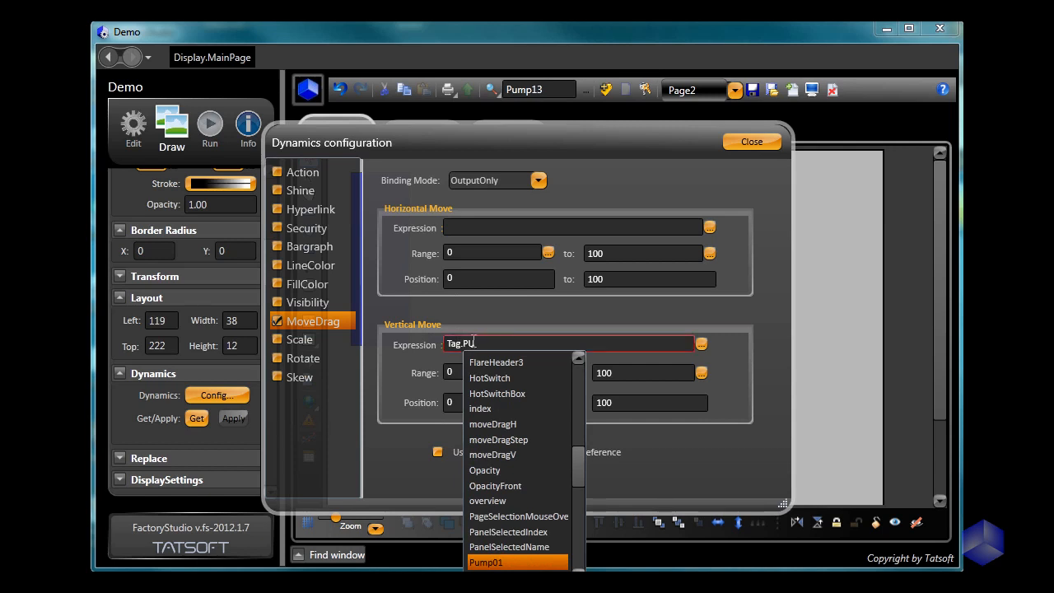
{"action": "key", "text": "Return"}
{"action": "left_click", "coordinate": [751, 141]}
{"action": "left_click", "coordinate": [401, 409]}
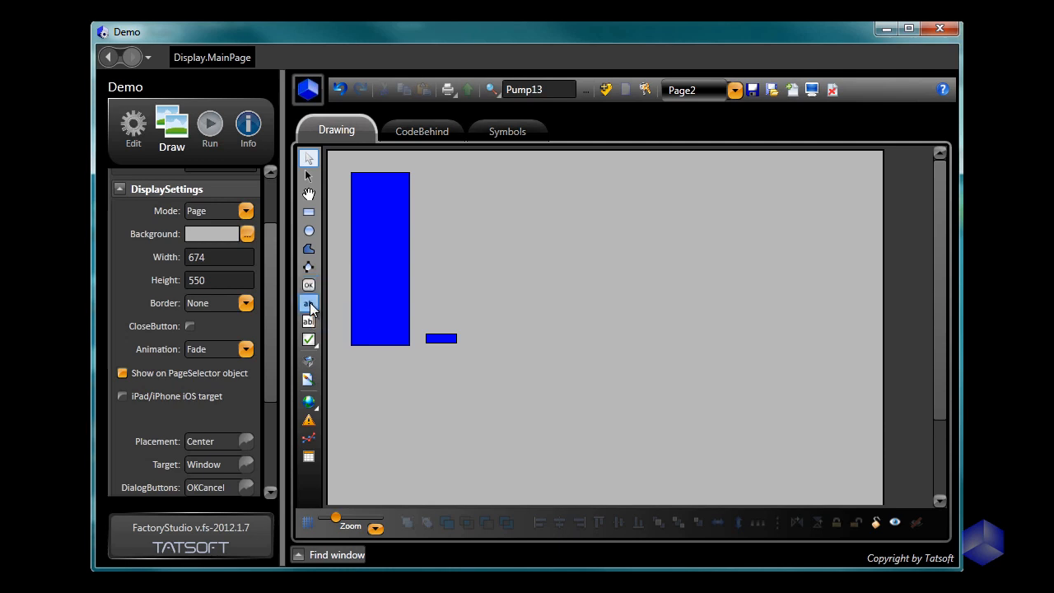
Step: Place a text box below the tall rectangle, at about left 39, top 254, and add a TextIO dynamic with object name Tag.Pump01
{"action": "left_click", "coordinate": [310, 323]}
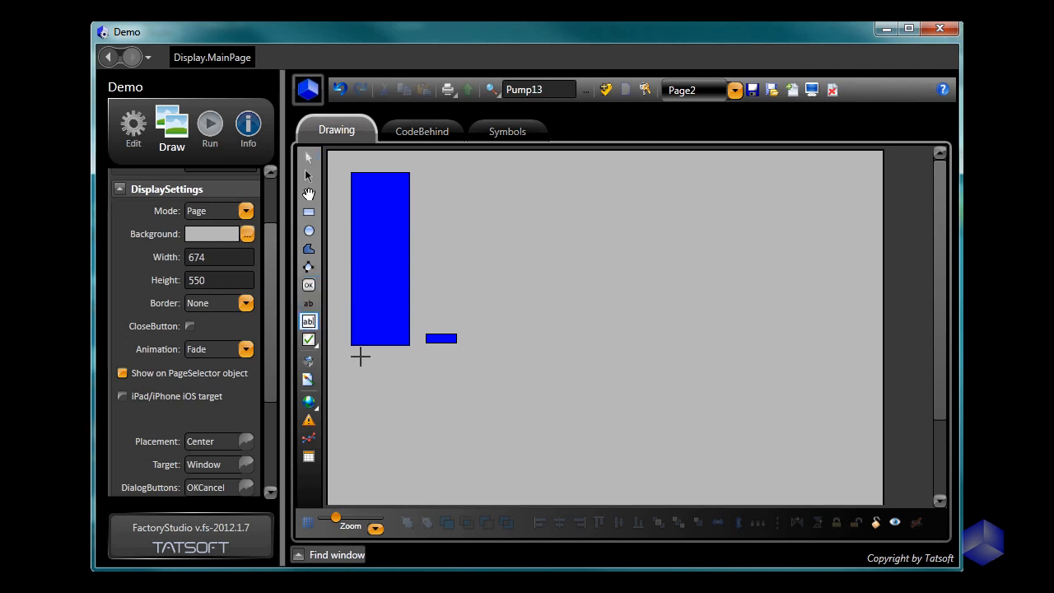
{"action": "left_click", "coordinate": [359, 360]}
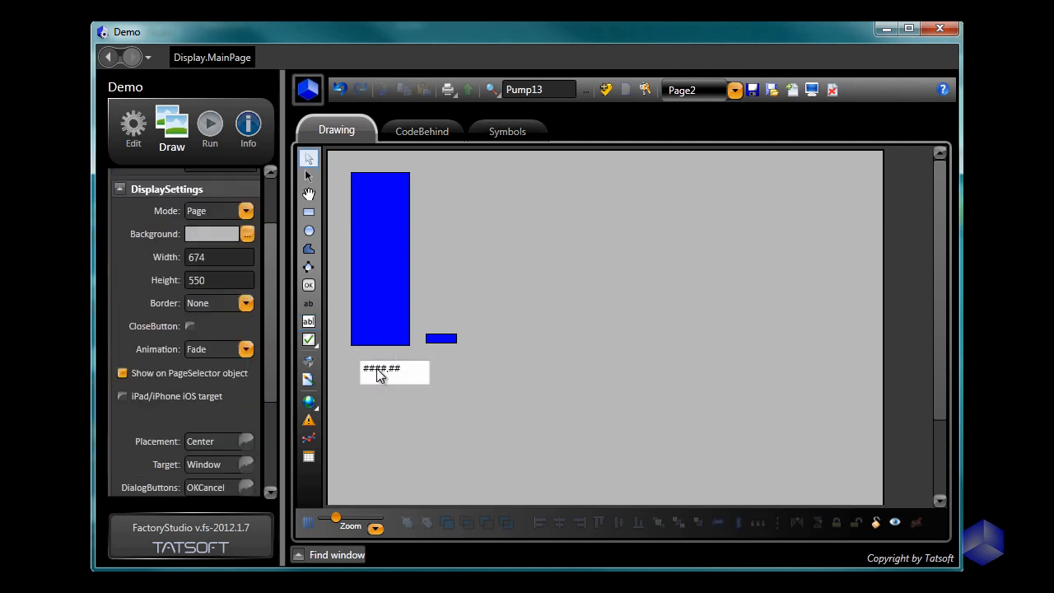
{"action": "double_click", "coordinate": [377, 370]}
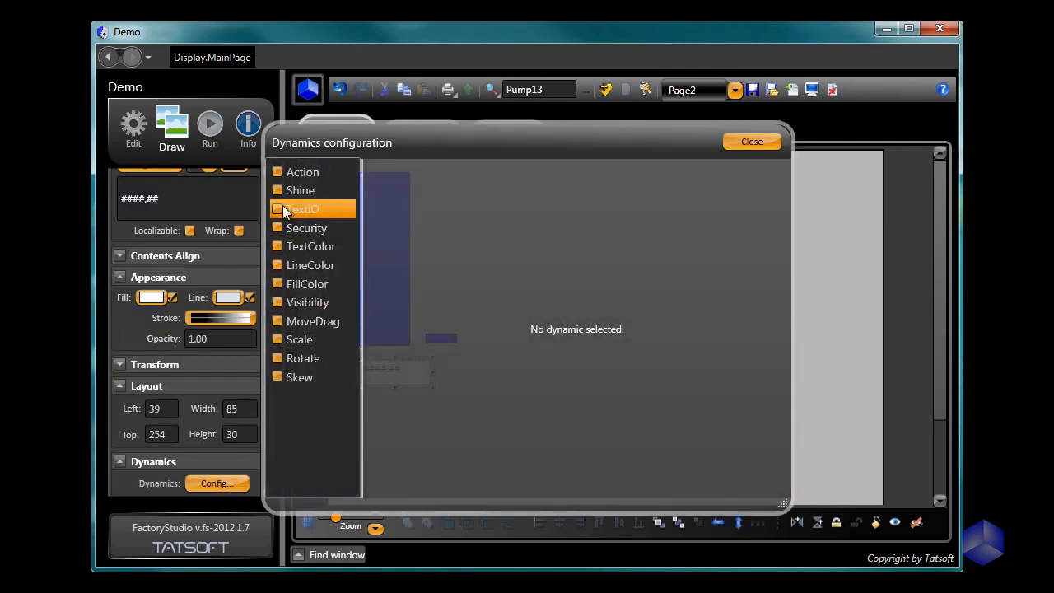
{"action": "left_click", "coordinate": [278, 211]}
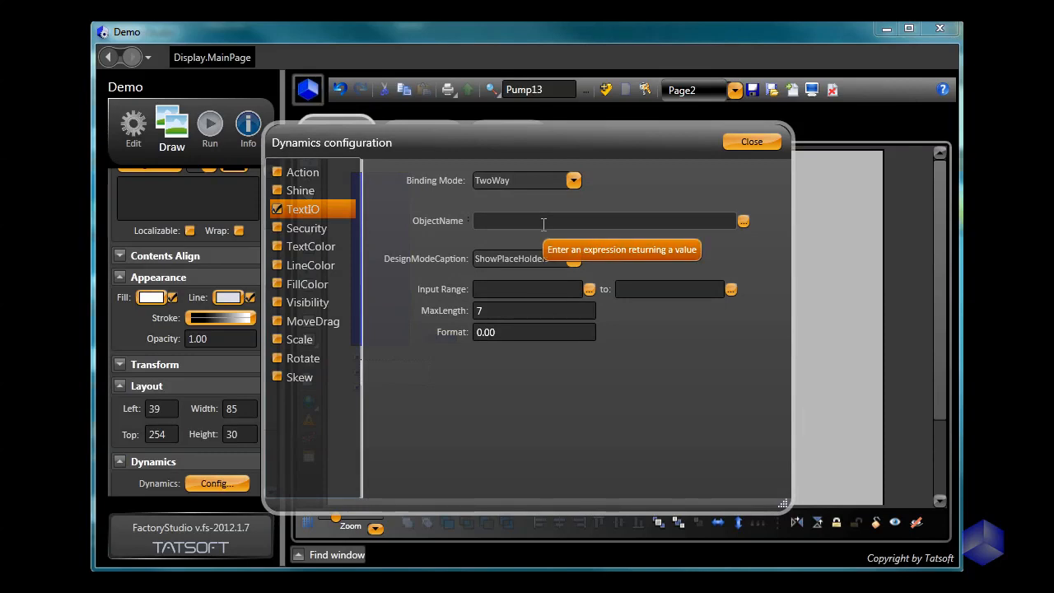
{"action": "left_click", "coordinate": [543, 224]}
{"action": "type", "text": "t"}
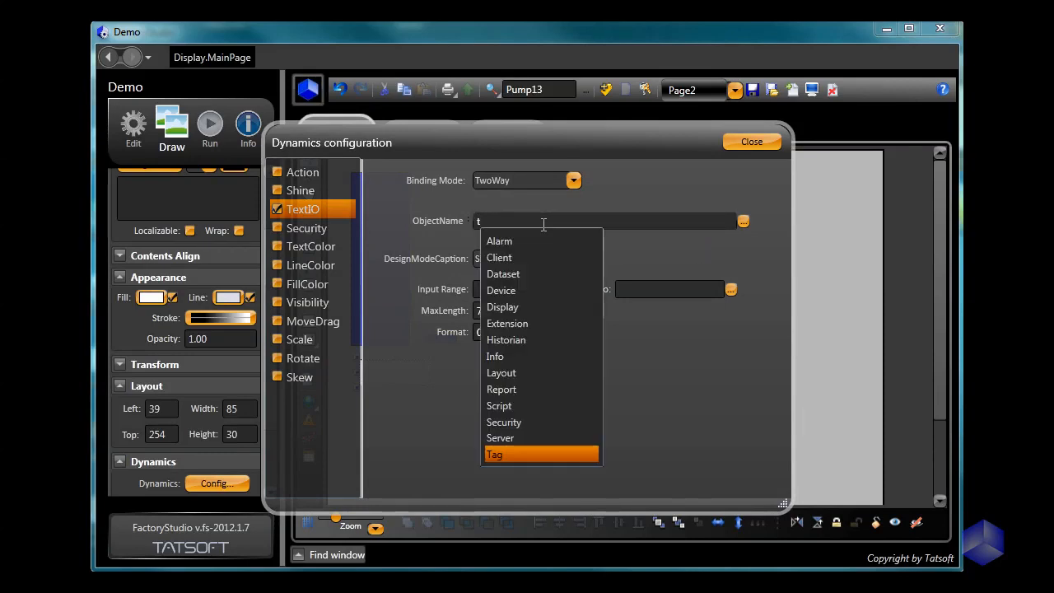
{"action": "type", "text": "ag.PU"}
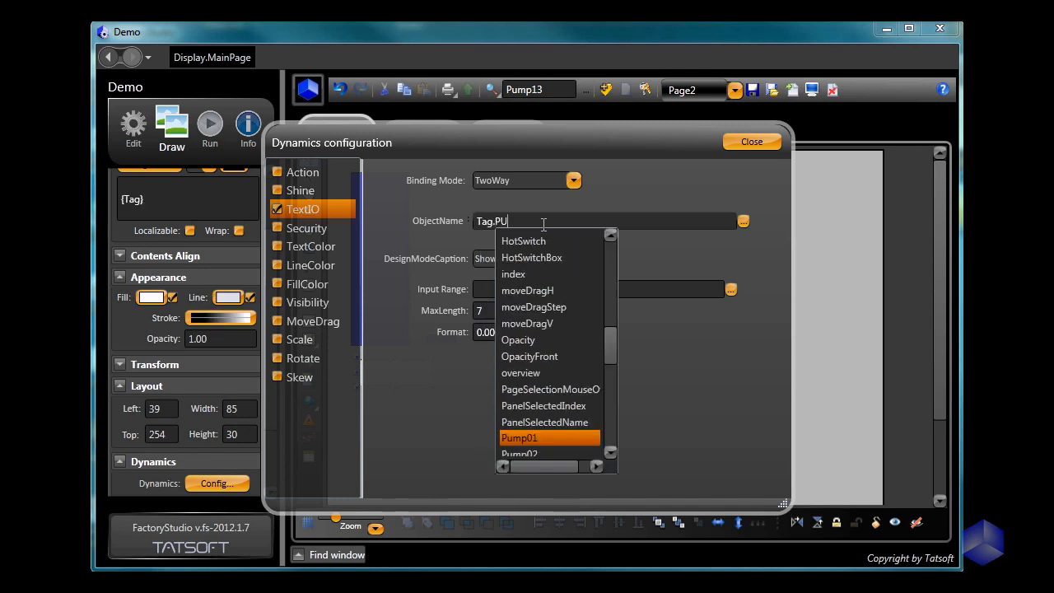
{"action": "key", "text": "Return"}
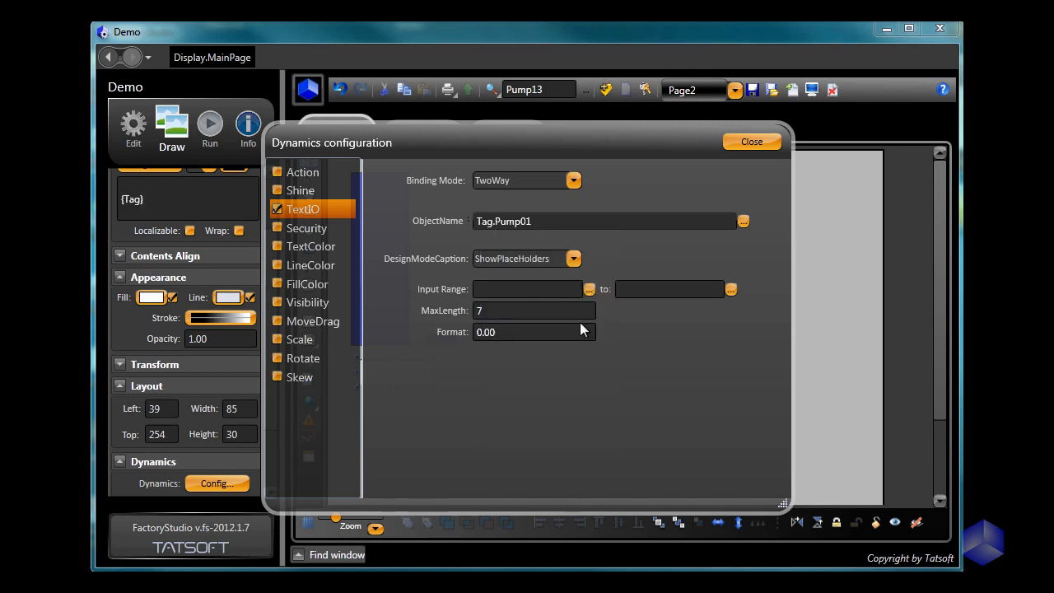
{"action": "left_click", "coordinate": [735, 145]}
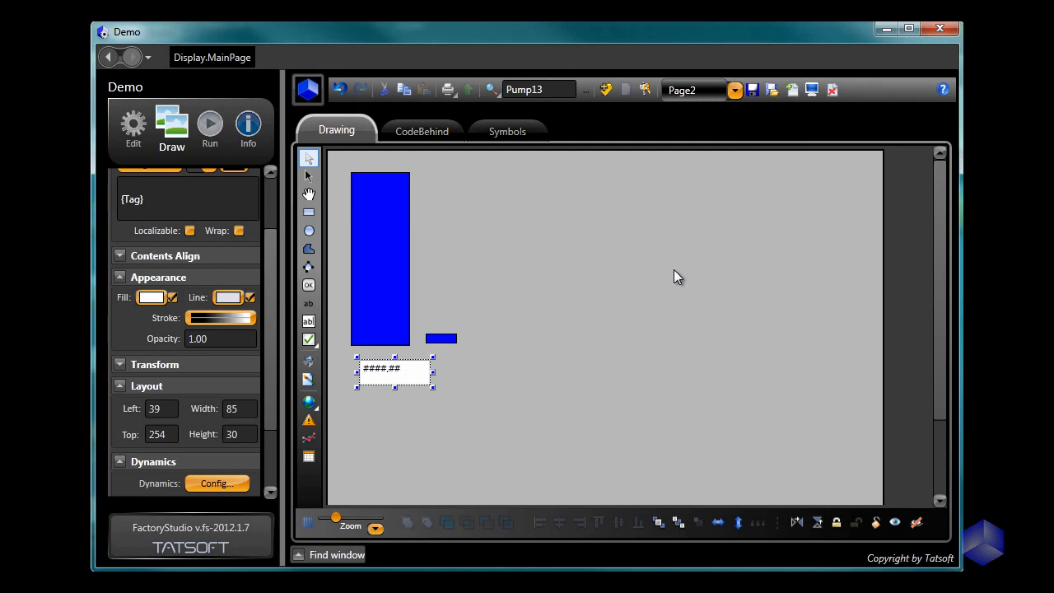
{"action": "key", "text": "ctrl+s"}
Step: Set the small rectangle's MoveDrag binding mode to TwoWay and save the display
{"action": "double_click", "coordinate": [443, 339]}
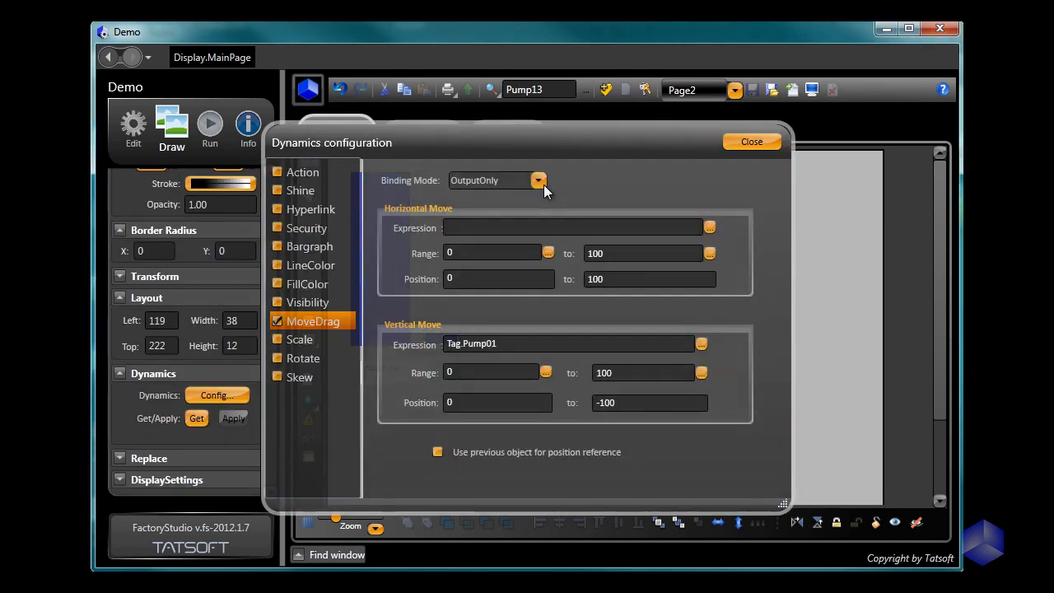
{"action": "left_click", "coordinate": [540, 182]}
{"action": "left_click", "coordinate": [513, 203]}
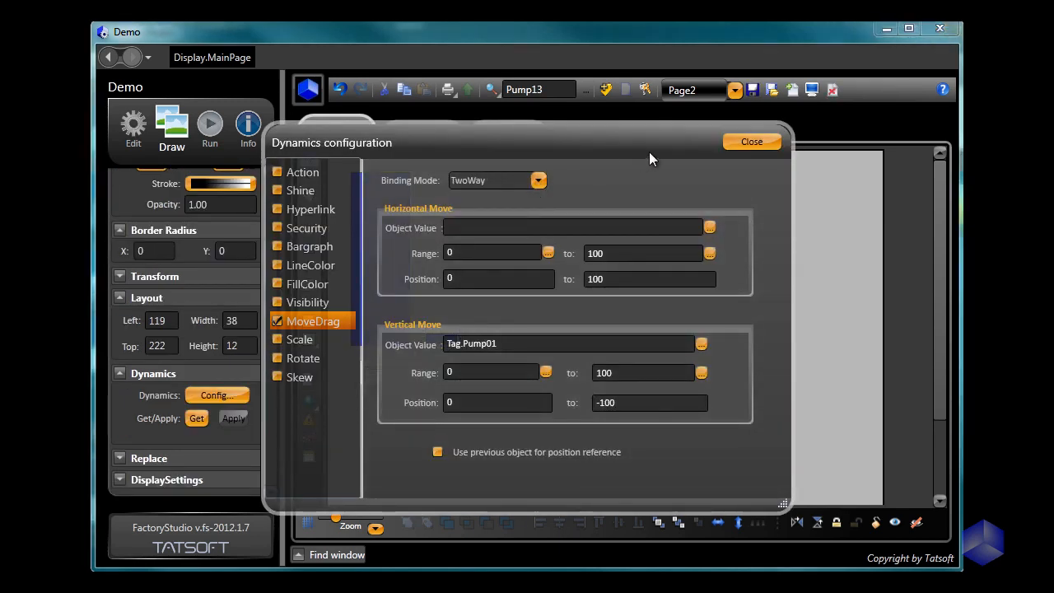
{"action": "left_click", "coordinate": [749, 141]}
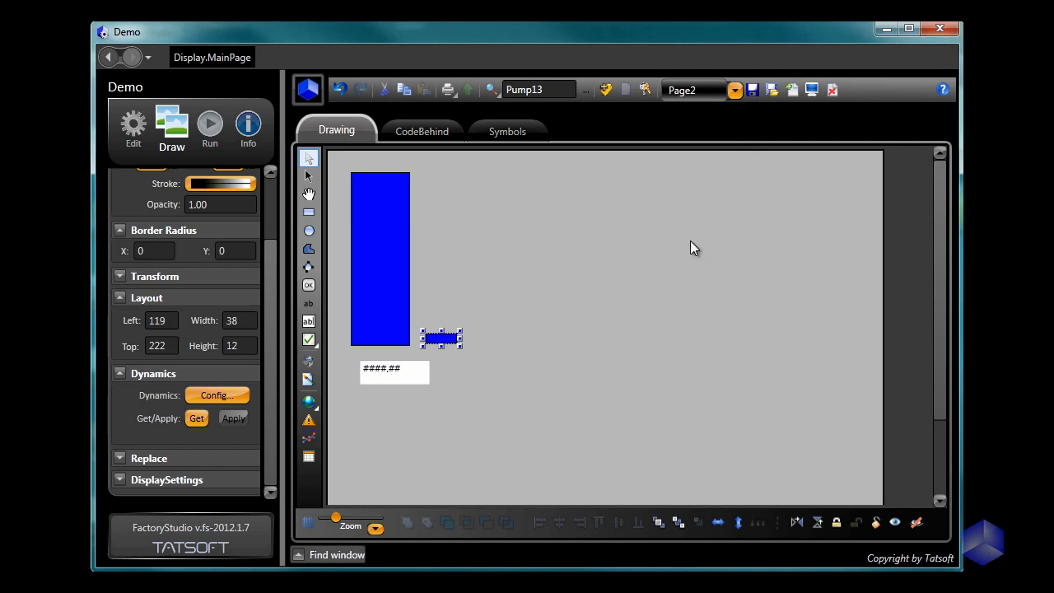
{"action": "left_click", "coordinate": [754, 92]}
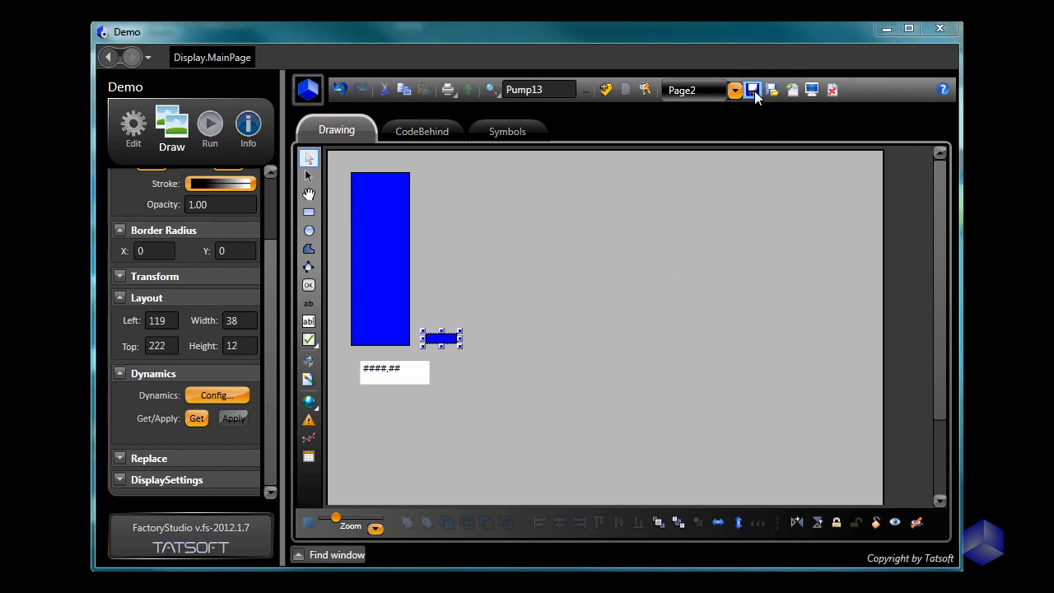
Step: Preview the display and test the dynamics by moving the small rectangle upward, then close the preview
{"action": "left_click", "coordinate": [811, 93]}
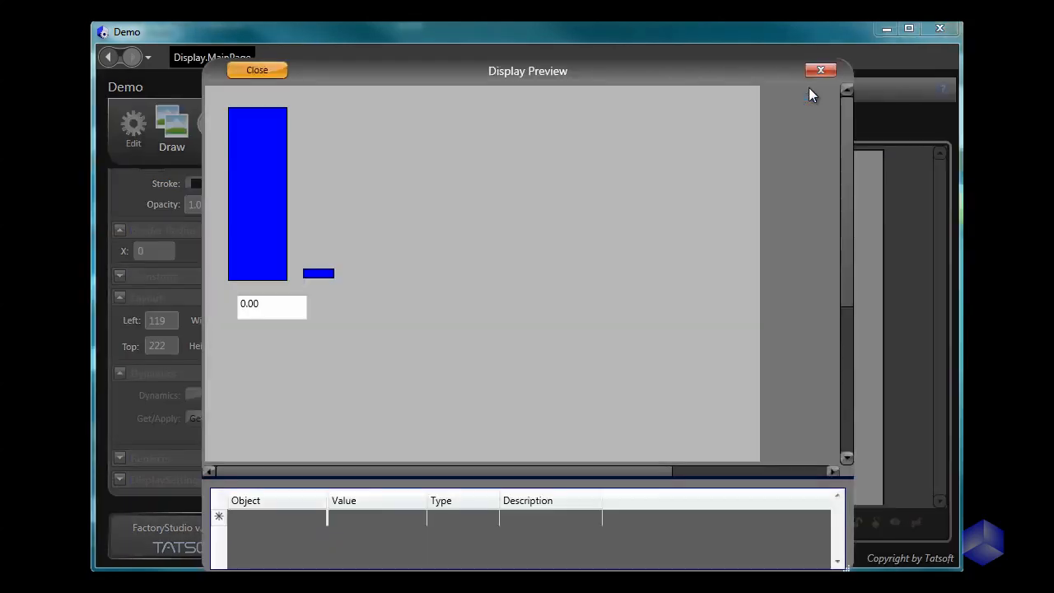
{"action": "left_click_drag", "start_coordinate": [318, 272], "coordinate": [337, 189]}
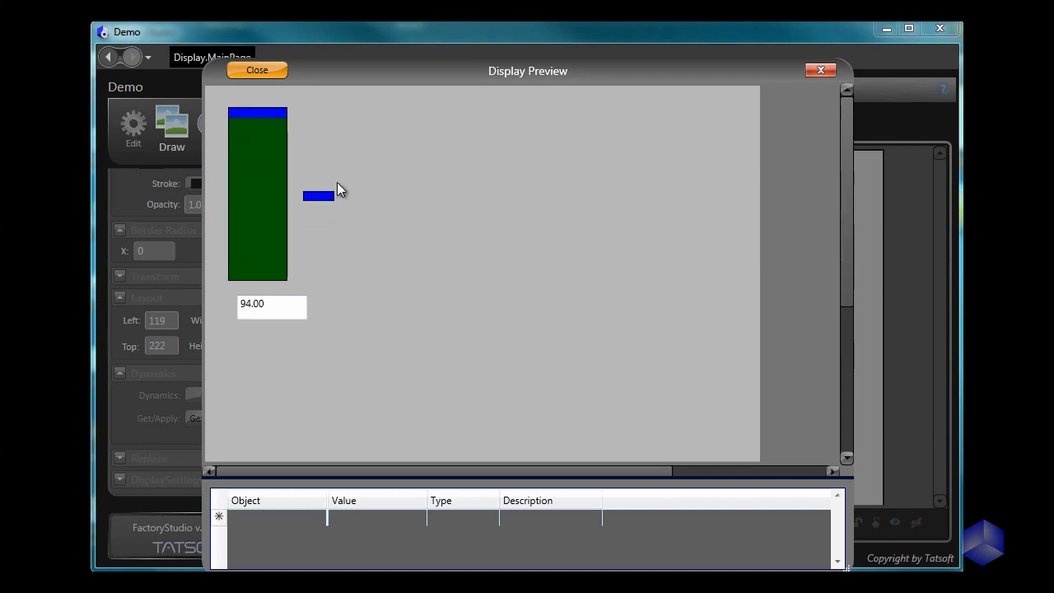
{"action": "left_click", "coordinate": [267, 72]}
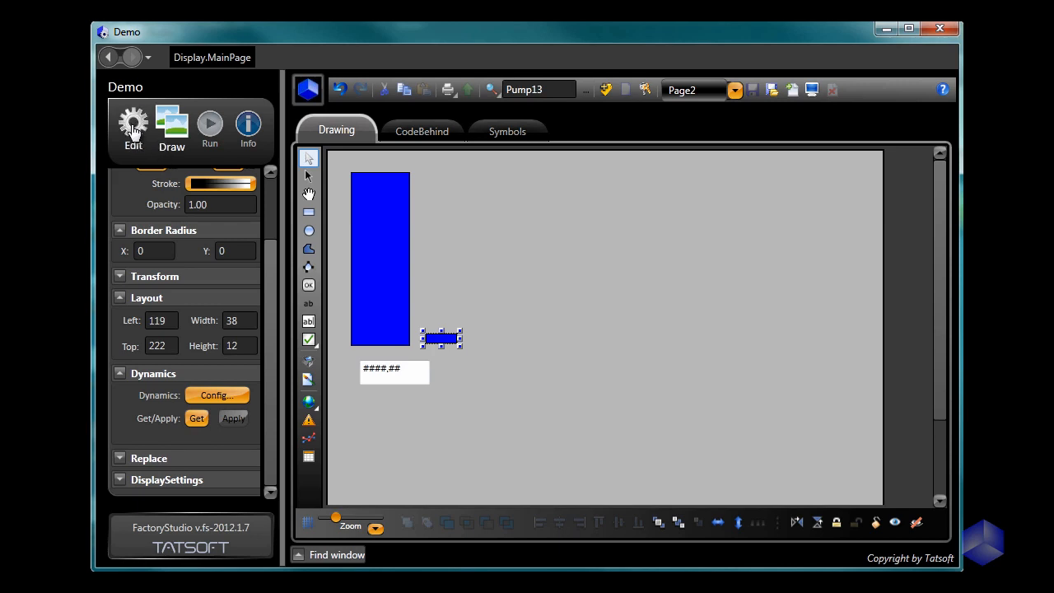
Step: Rename the tag Pump01 as Pump1 in the project's tag objects
{"action": "left_click", "coordinate": [133, 132]}
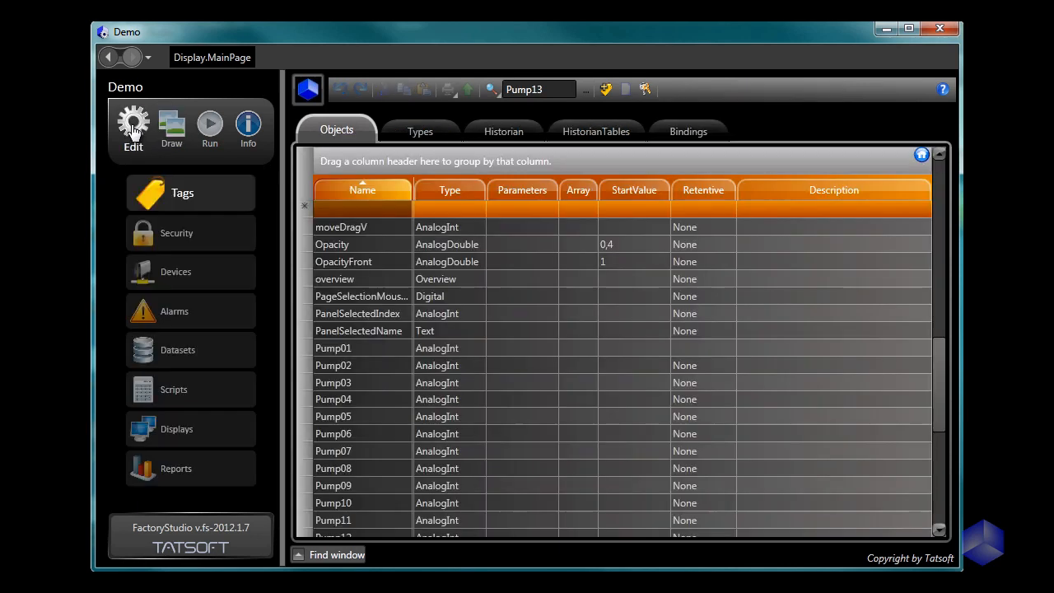
{"action": "left_click", "coordinate": [366, 353]}
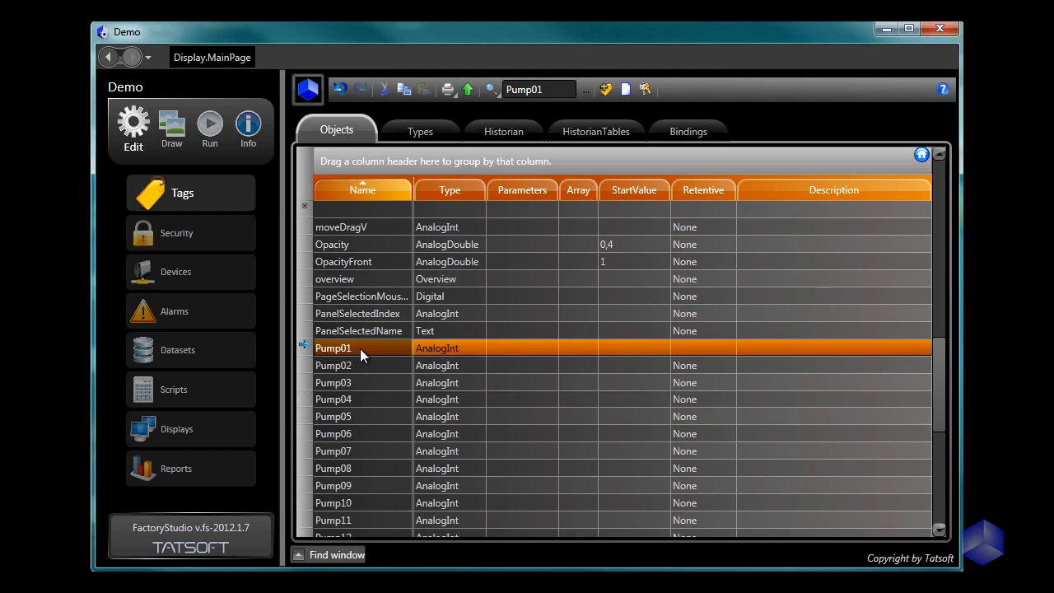
{"action": "left_click", "coordinate": [360, 348]}
{"action": "left_click", "coordinate": [341, 348]}
{"action": "key", "text": "Delete"}
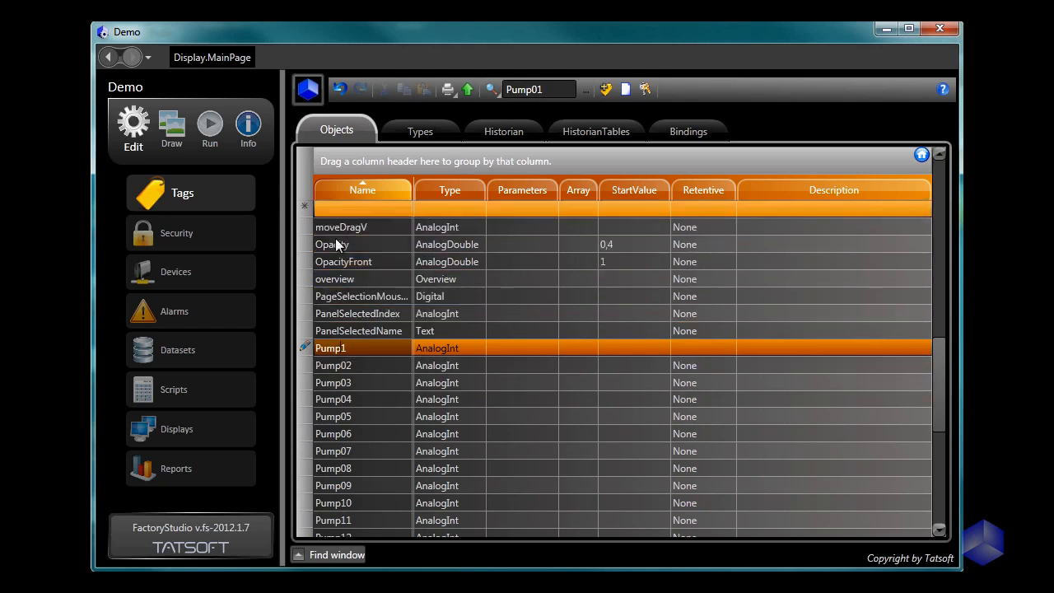
{"action": "key", "text": "Return"}
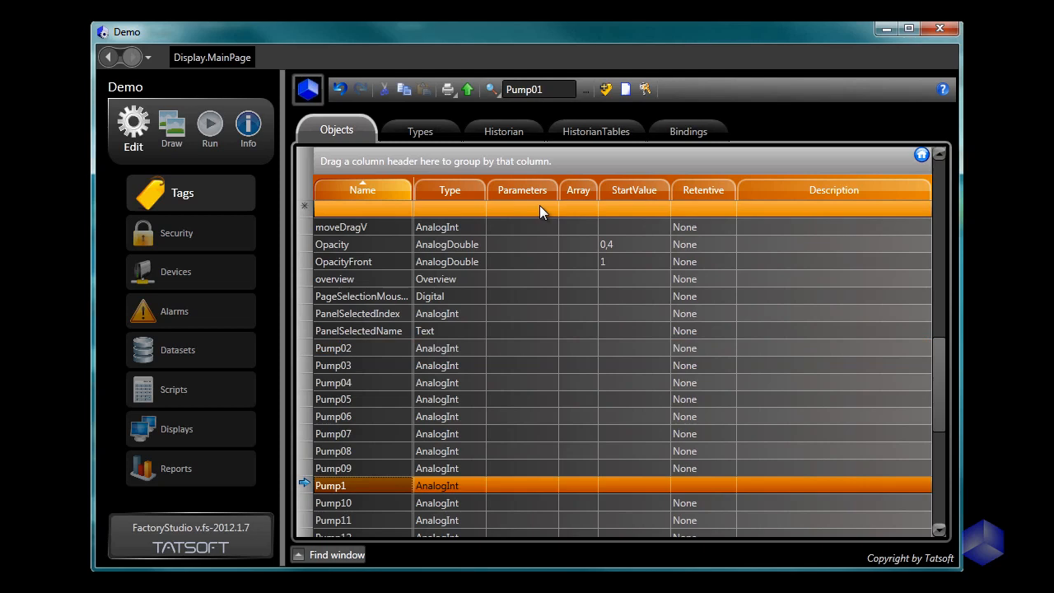
Step: Return to the display drawing and open Page2
{"action": "left_click", "coordinate": [206, 59]}
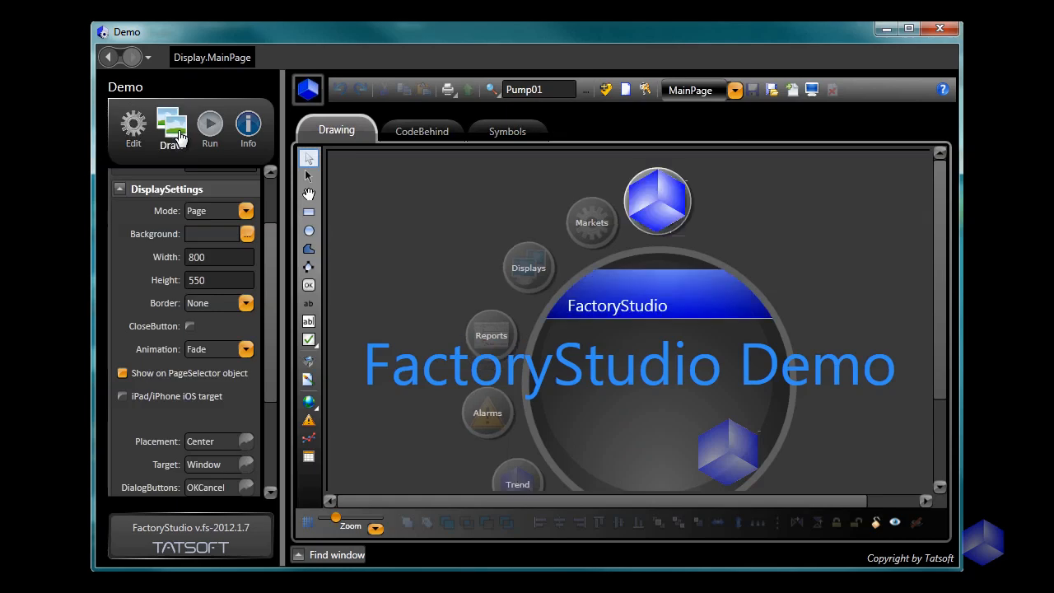
{"action": "left_click", "coordinate": [735, 89]}
{"action": "left_click", "coordinate": [764, 255]}
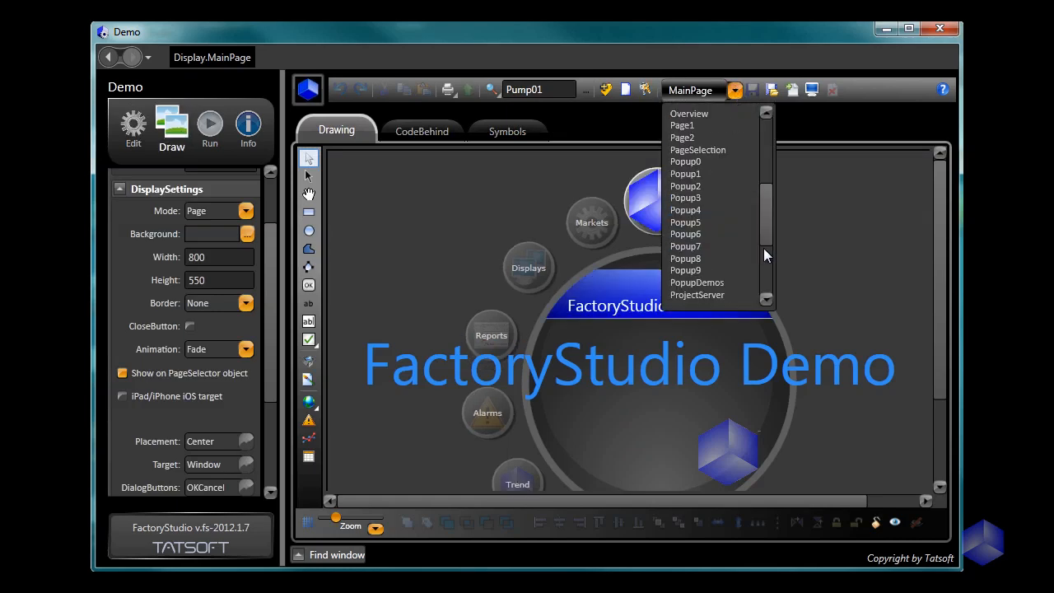
{"action": "left_click", "coordinate": [688, 137]}
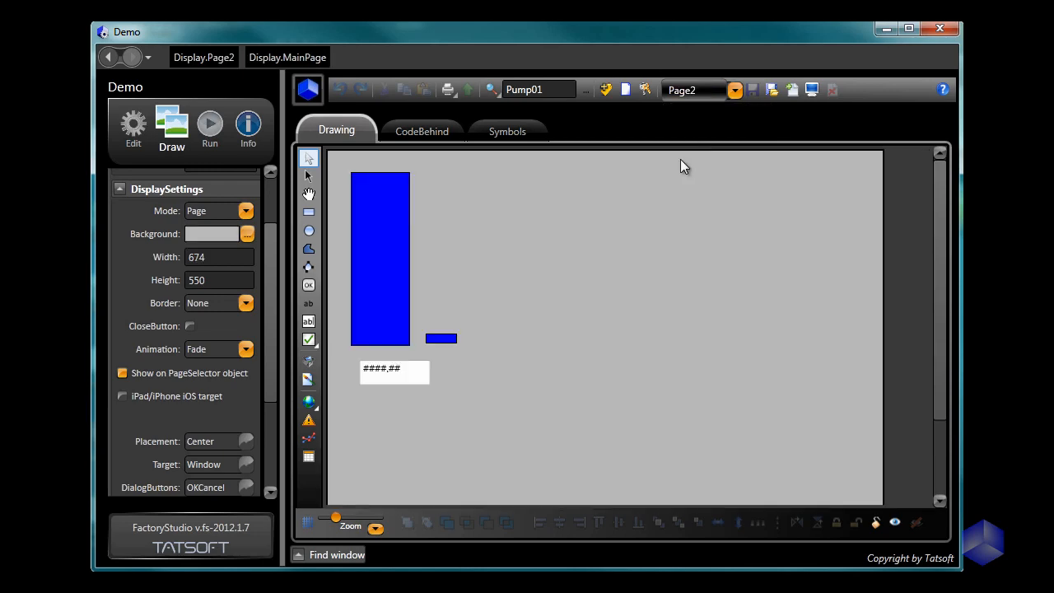
Step: Check the tag references in the tall rectangle's Bargraph, the small rectangle's MoveDrag and the text box's TextIO dynamics
{"action": "double_click", "coordinate": [386, 262]}
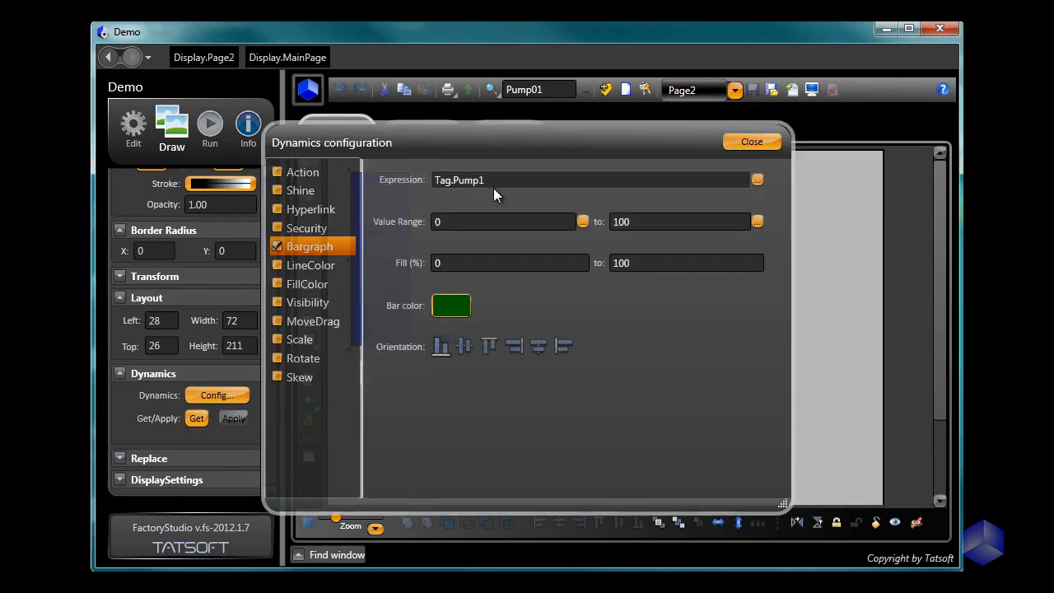
{"action": "left_click", "coordinate": [747, 140]}
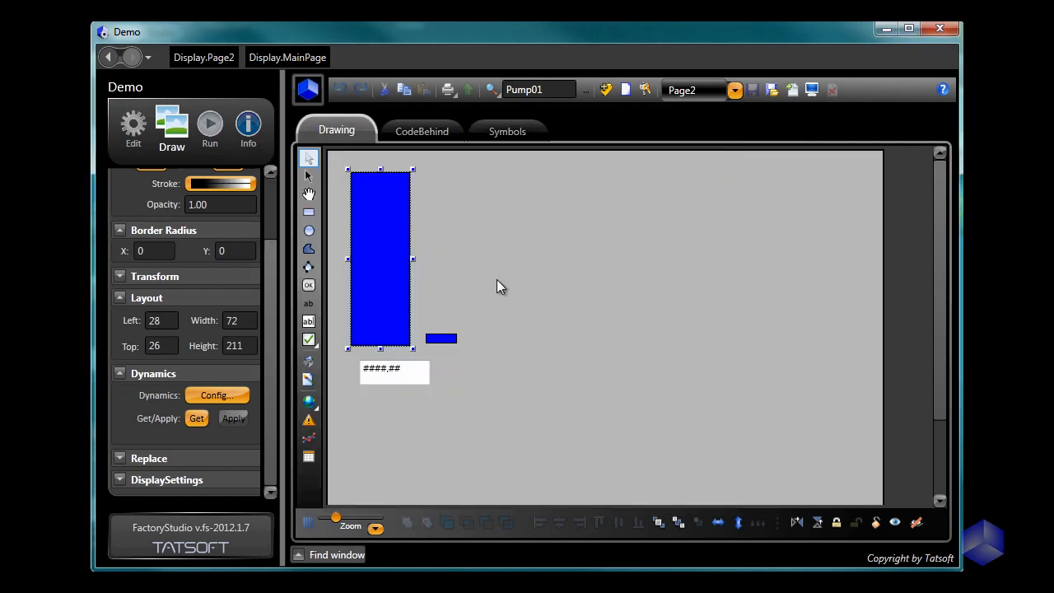
{"action": "double_click", "coordinate": [441, 337]}
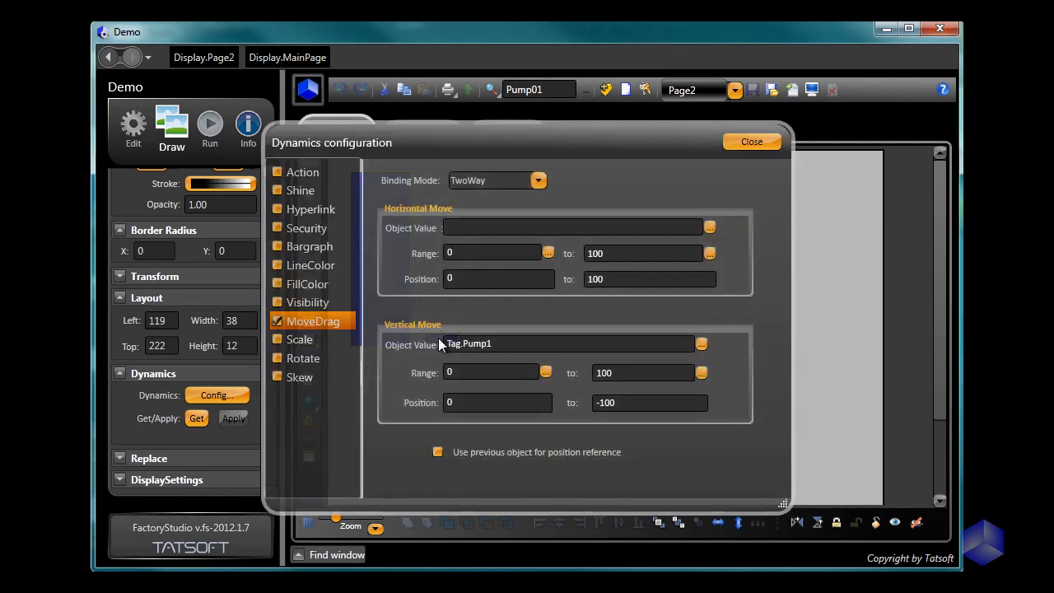
{"action": "left_click", "coordinate": [754, 141]}
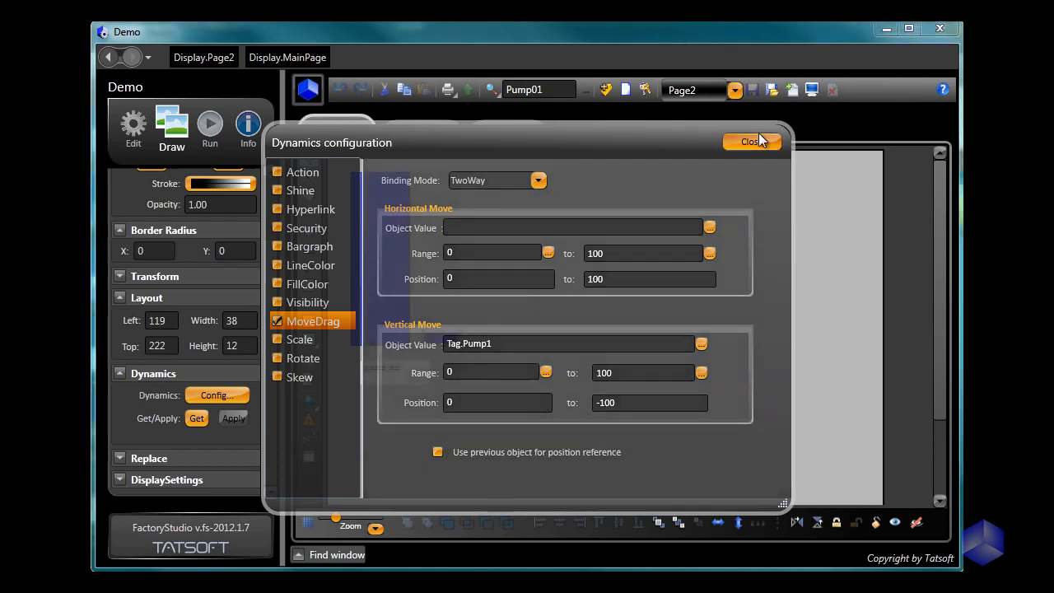
{"action": "left_click", "coordinate": [415, 376]}
{"action": "double_click", "coordinate": [415, 377]}
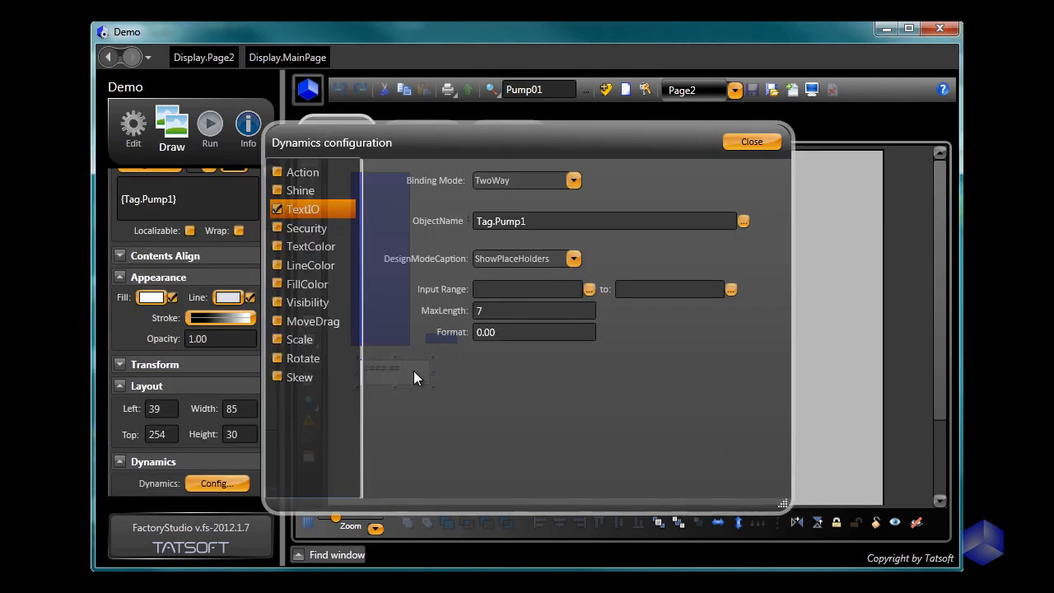
{"action": "left_click", "coordinate": [752, 141]}
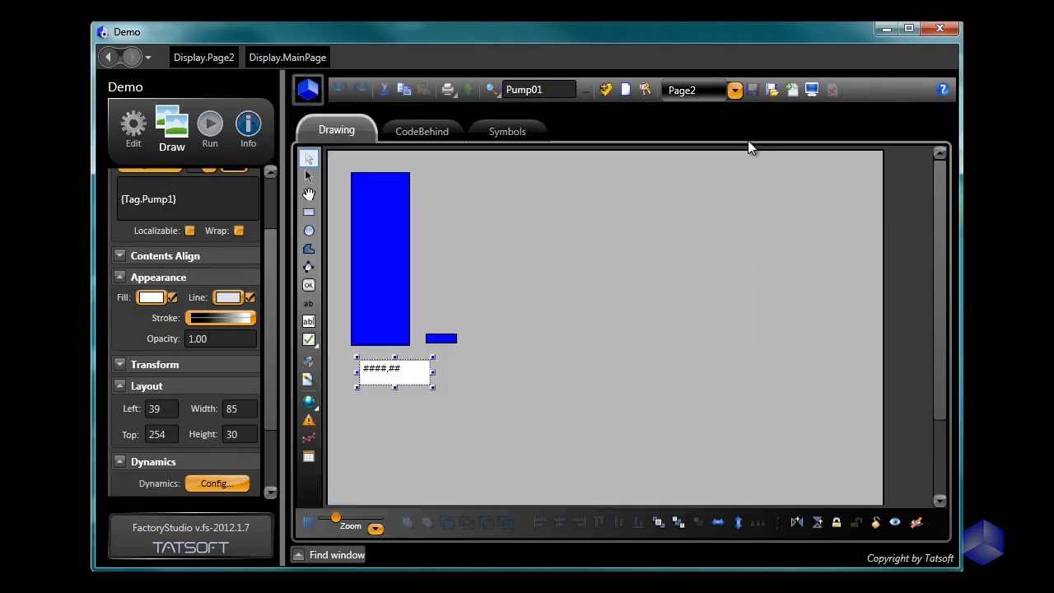